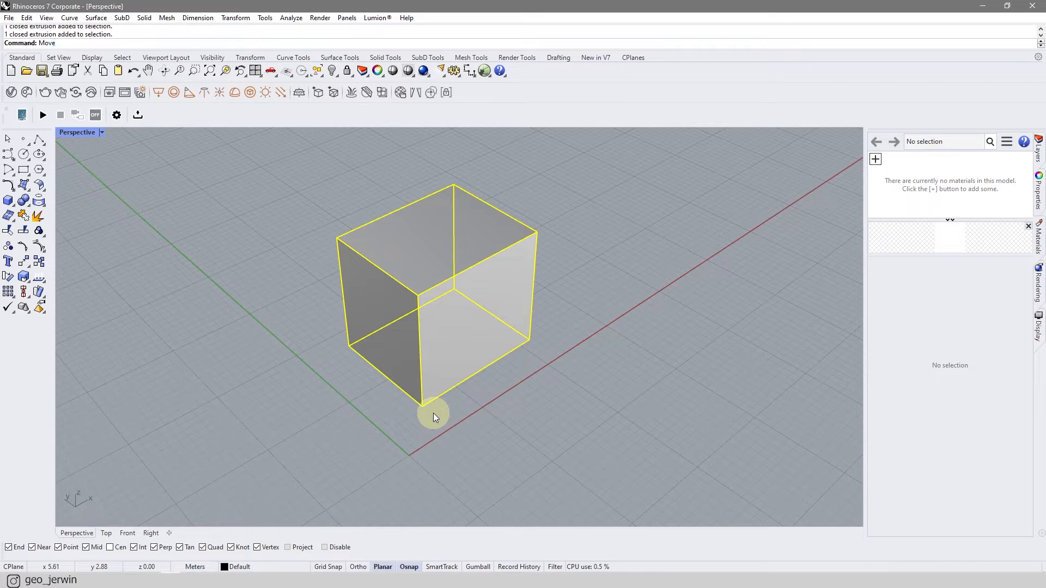
Move the selected box about 47 m along the red X axis, using its front bottom corner as base point
key(Return)
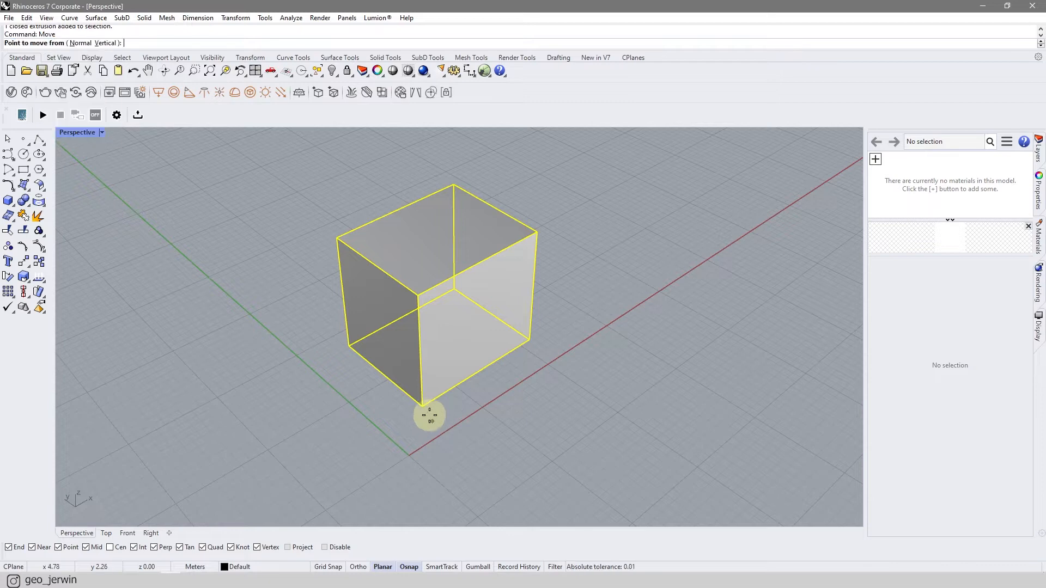
click(422, 406)
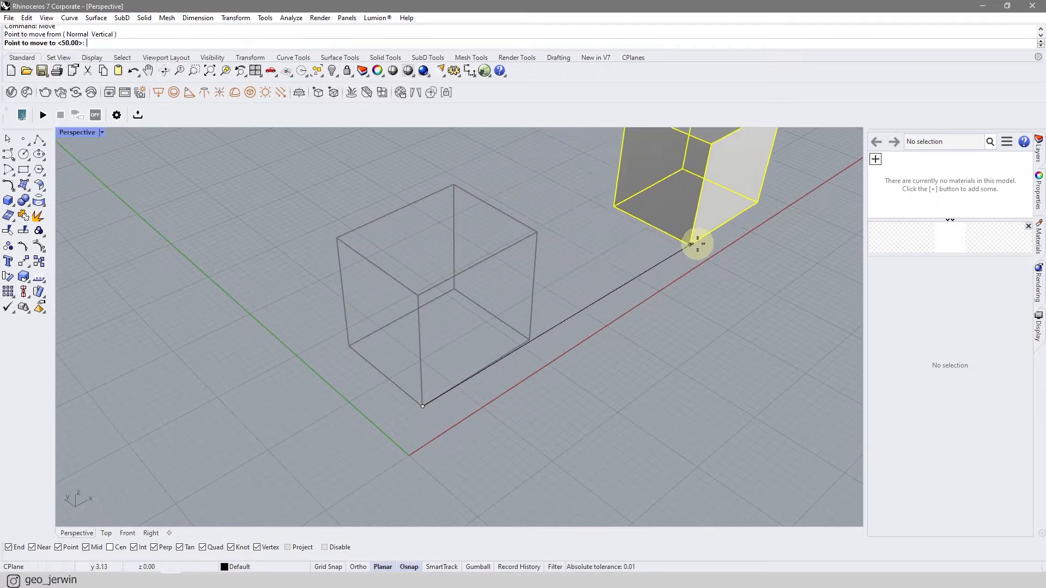
click(678, 263)
Move the box again from its front bottom corner, with a distance of 50 m
scroll(451, 452, down, 3)
scroll(602, 340, up, 2)
key(Return)
click(577, 339)
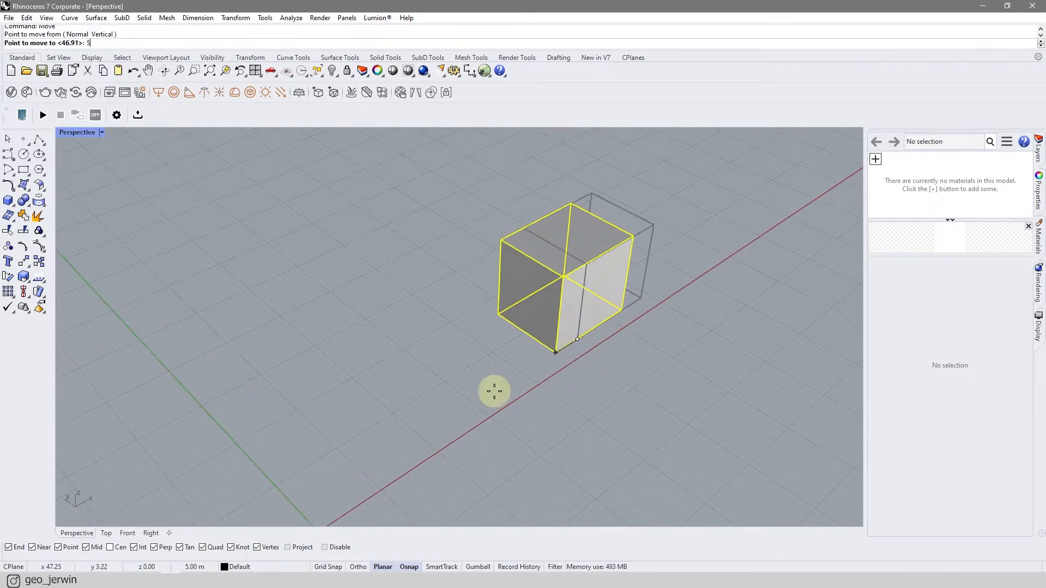
text(50)
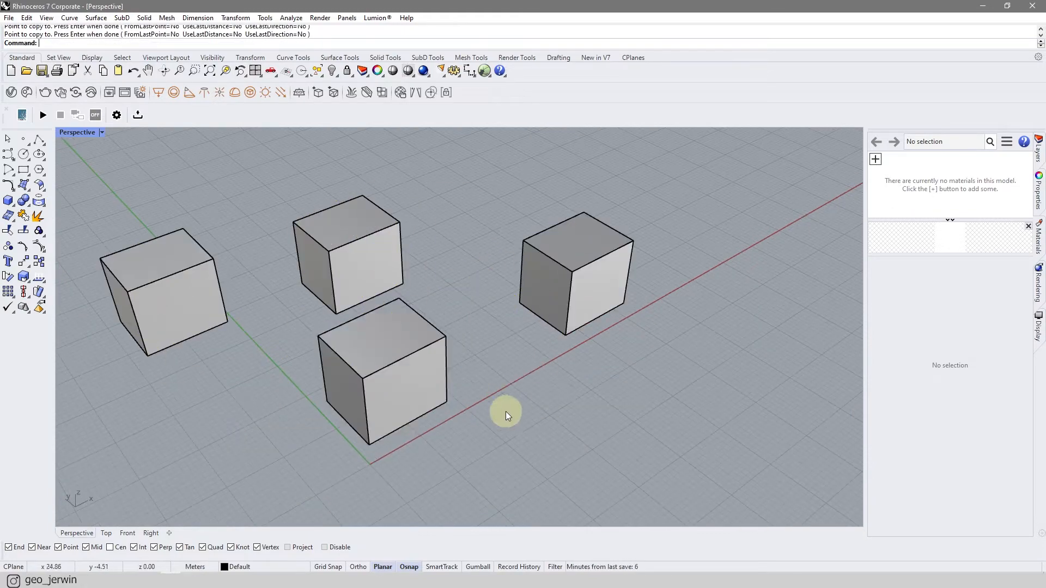
Rotate the large box on the ground plane about its front bottom corner, using two reference points
click(439, 402)
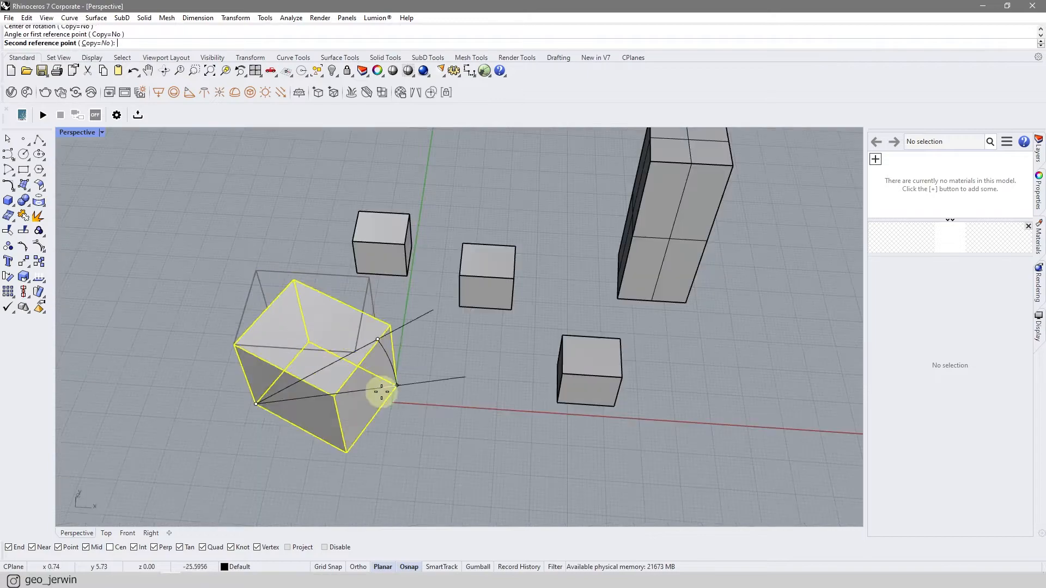
scroll(376, 398, down, 3)
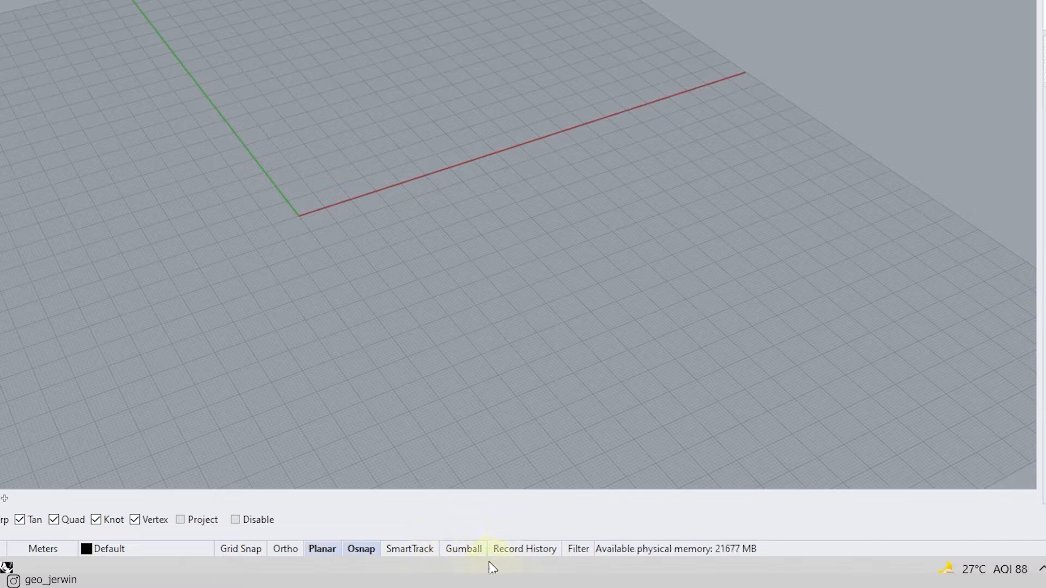
Turn on the Gumball, and create and select a solid box near the origin
click(462, 548)
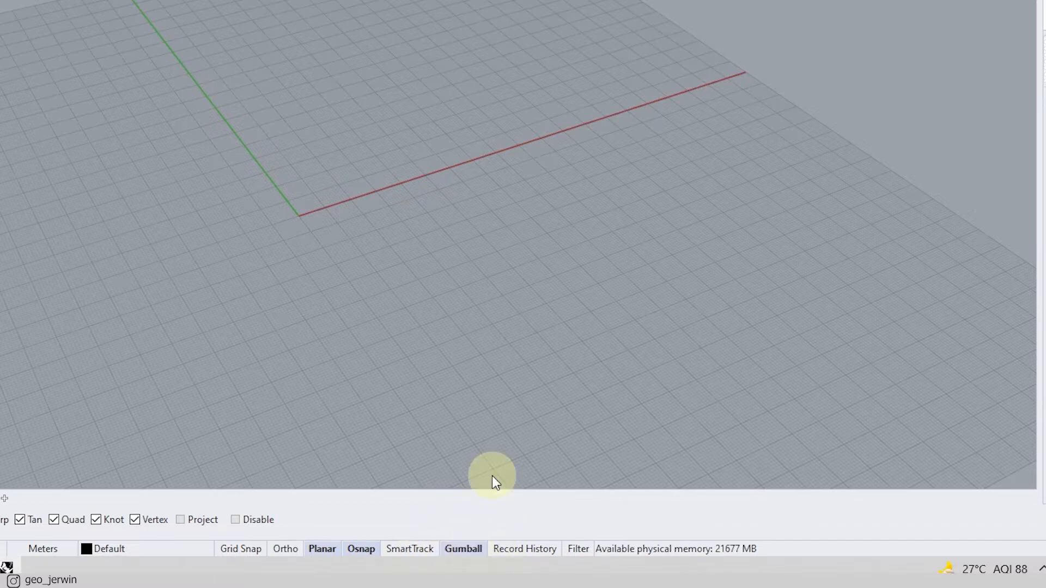
click(8, 200)
click(390, 310)
click(423, 268)
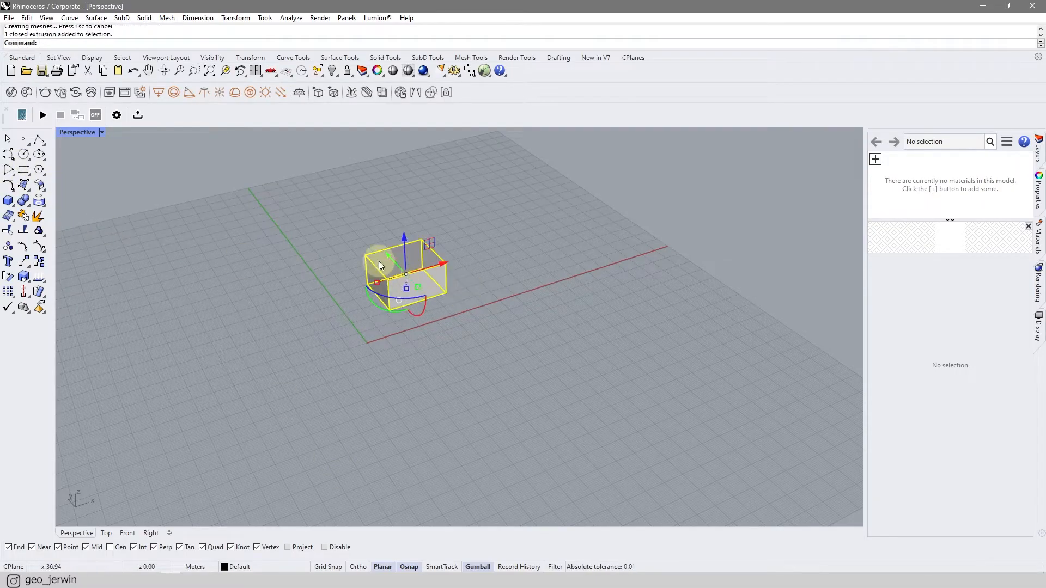
Move the box freehand with the Gumball axis handles, beginning along the X axis
scroll(406, 311, up, 4)
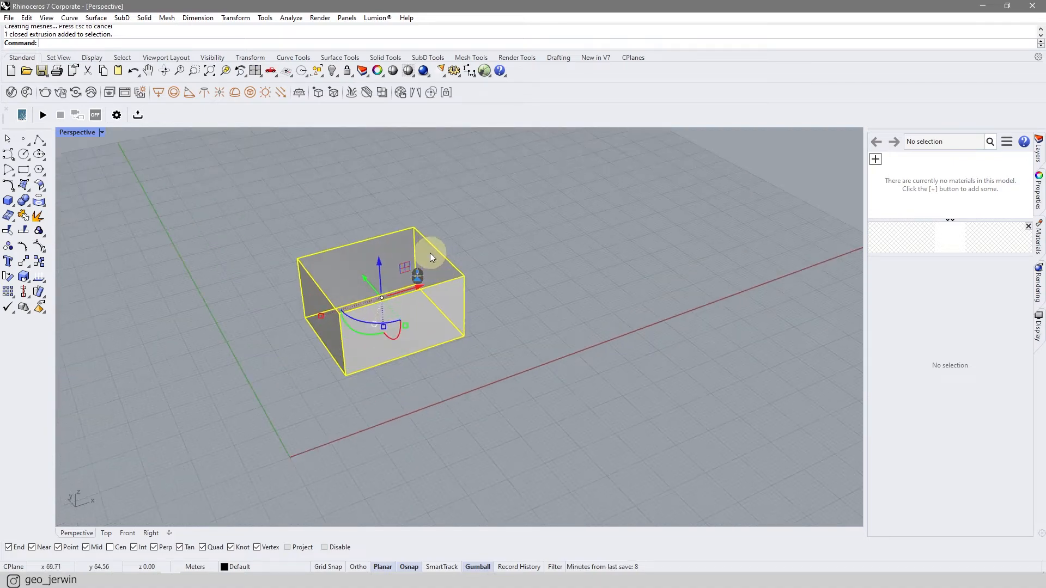
right_drag(406, 313, 503, 297)
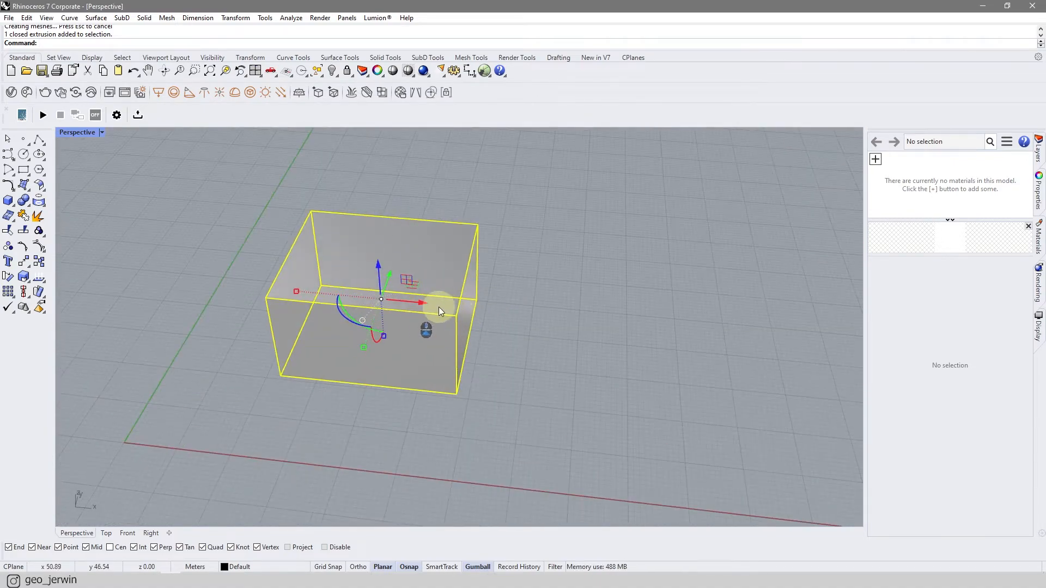
drag(420, 306, 695, 308)
right_drag(599, 333, 436, 321)
drag(275, 314, 164, 303)
mouse_move(427, 309)
right_down()
mouse_move(469, 341)
mouse_move(440, 299)
right_up()
drag(512, 303, 501, 282)
click(548, 318)
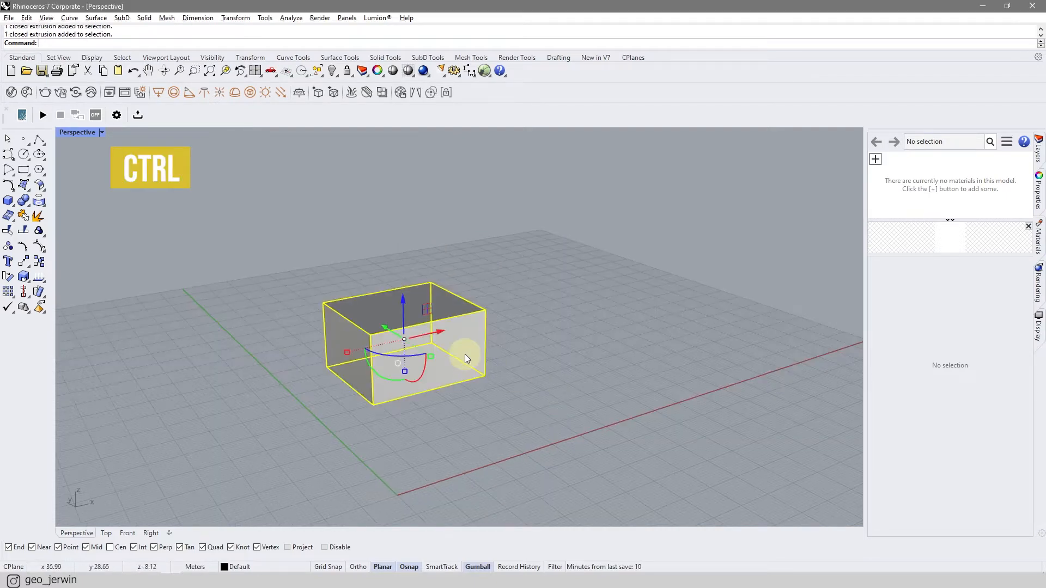
Relocate the box's Gumball along its axes so that it sits outside the box
ctrl+click(438, 334)
drag(438, 334, 402, 339)
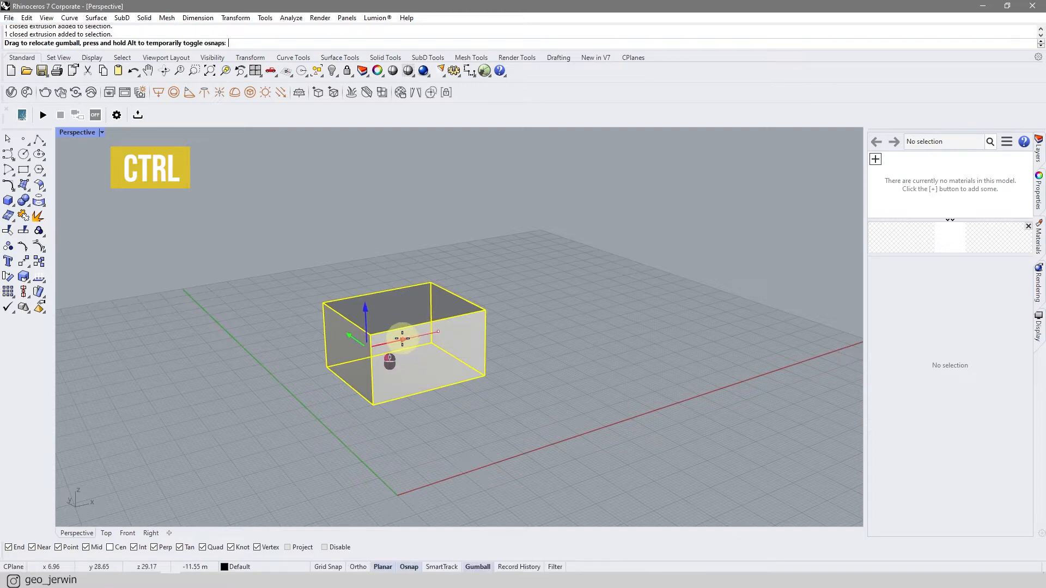
drag(381, 372, 499, 378)
drag(537, 412, 557, 425)
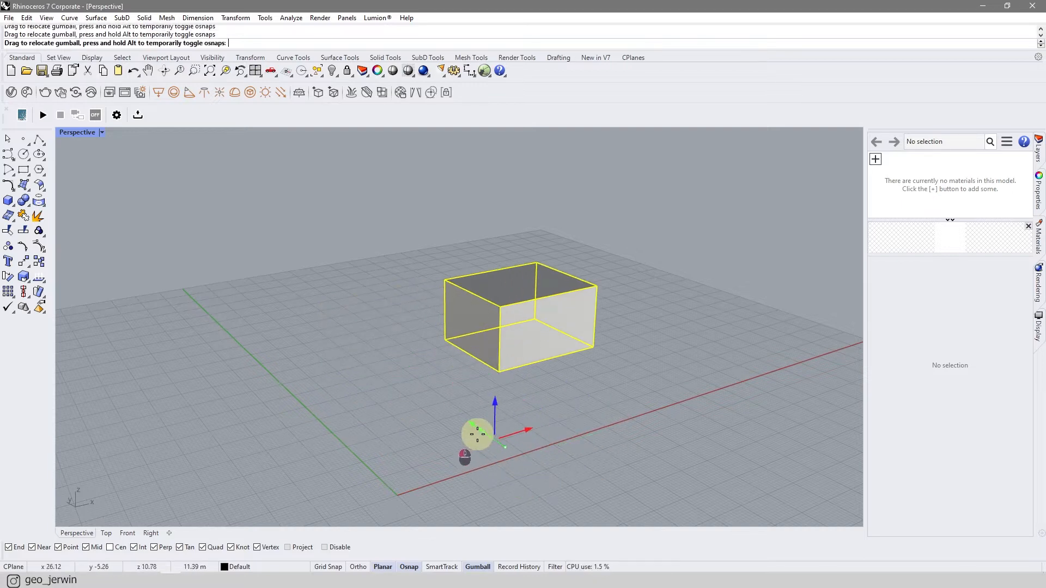
Move the box along the Y axis with the relocated Gumball, and duplicate it along the X axis
drag(512, 434, 487, 446)
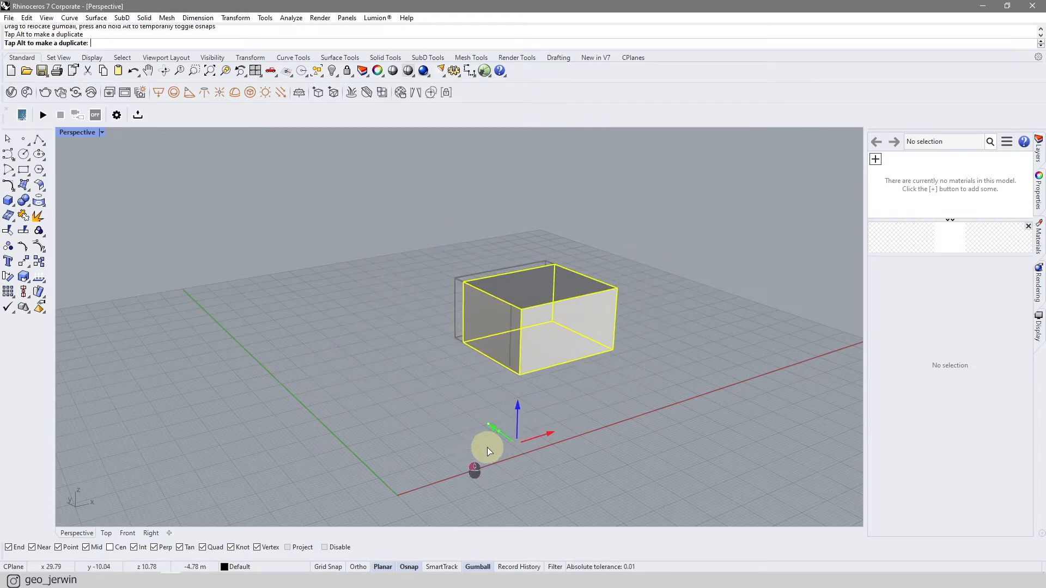
mouse_move(550, 437)
mouse_down()
mouse_move(402, 491)
mouse_move(399, 482)
mouse_move(564, 435)
mouse_up()
key(alt)
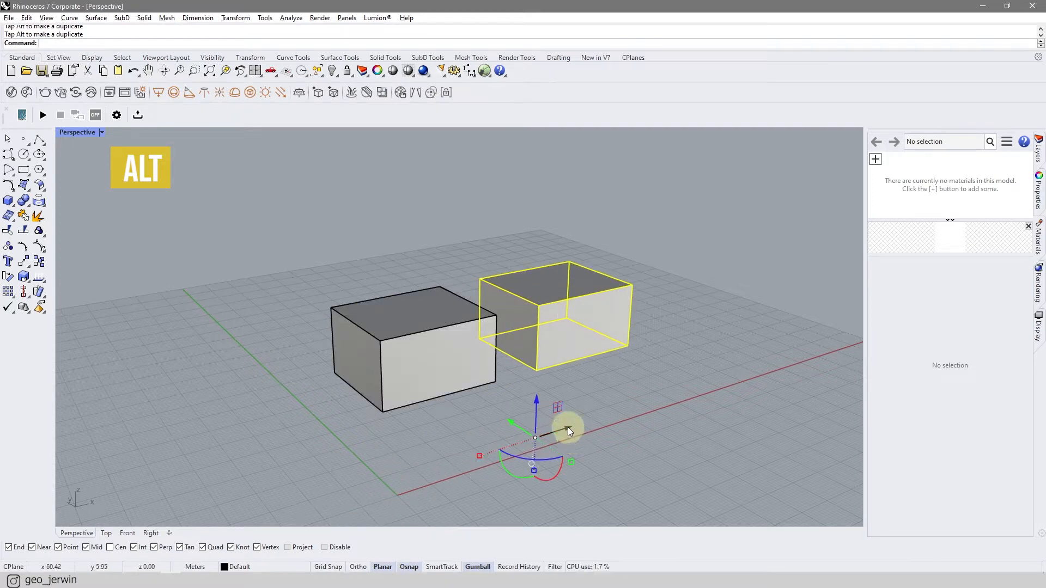
click(567, 427)
click(578, 430)
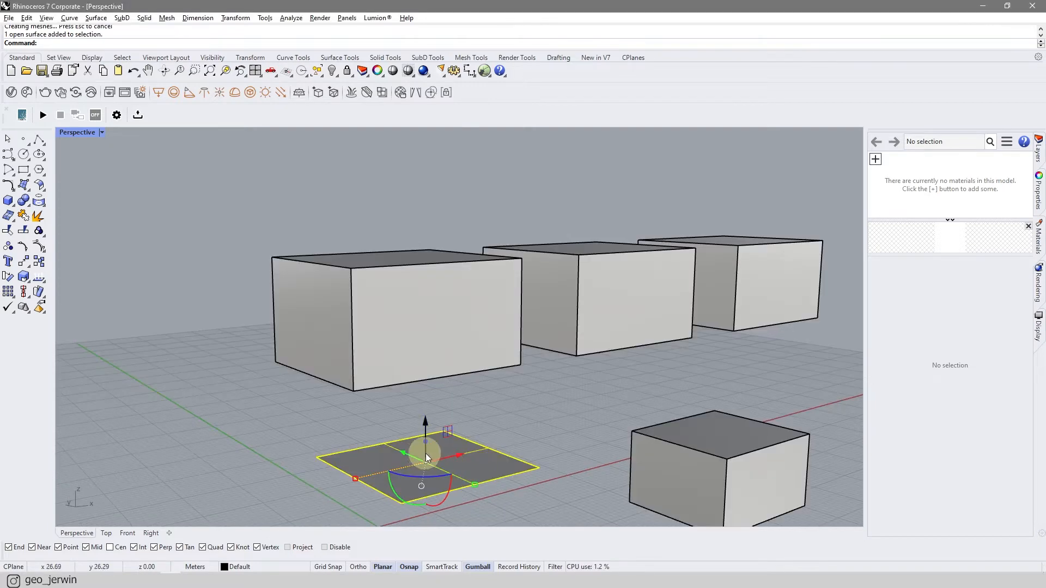
Move the flat surface away from the row of boxes and extrude it upward into a solid with the Gumball
drag(426, 454, 188, 384)
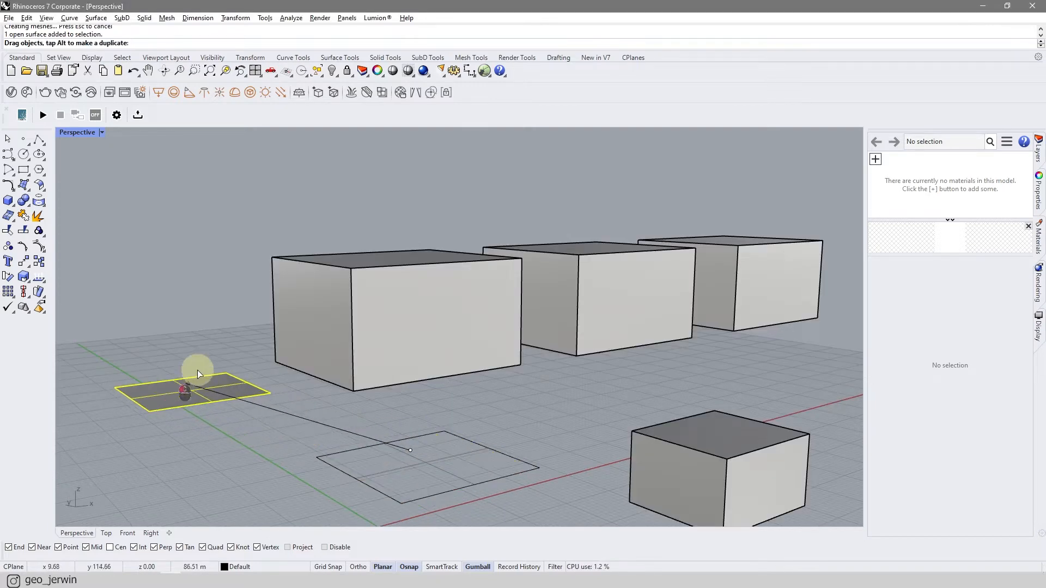
right_drag(249, 437, 370, 463)
scroll(370, 463, up, 4)
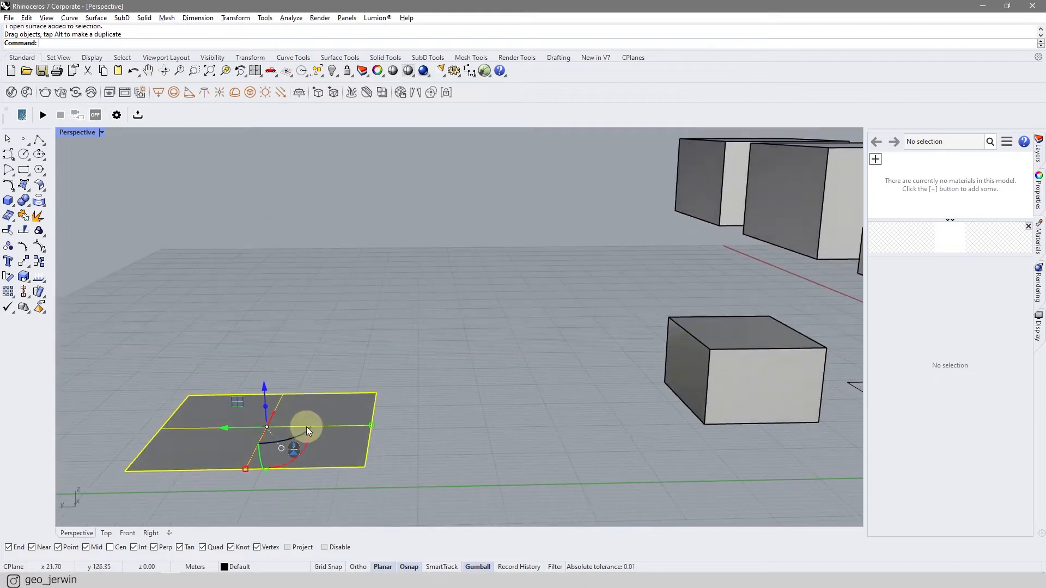
drag(266, 406, 251, 261)
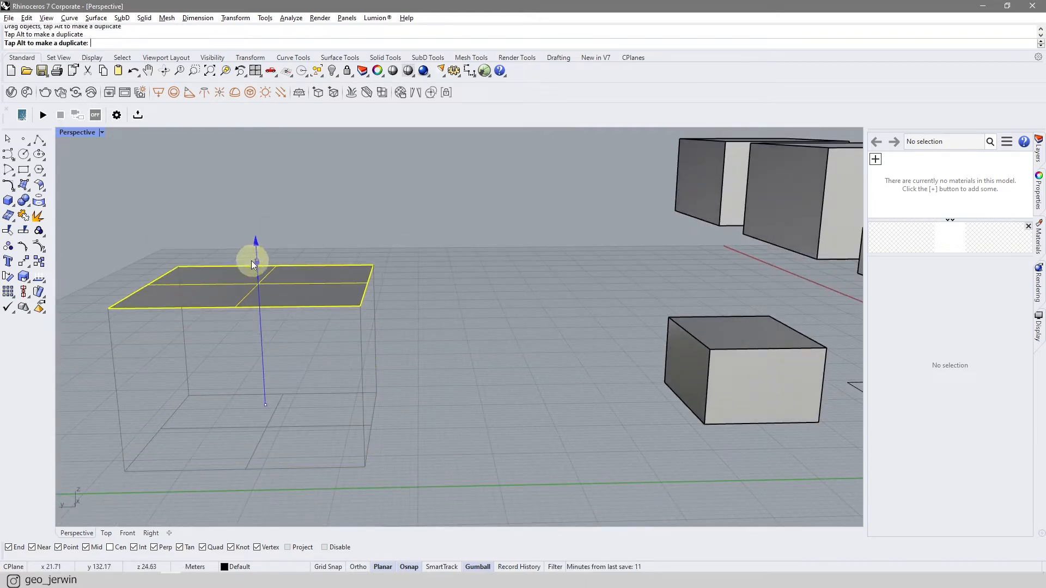
Extrude the neighbouring flat surface straight up by an exact distance with the Gumball to form a taller box
right_drag(463, 300, 522, 334)
click(413, 328)
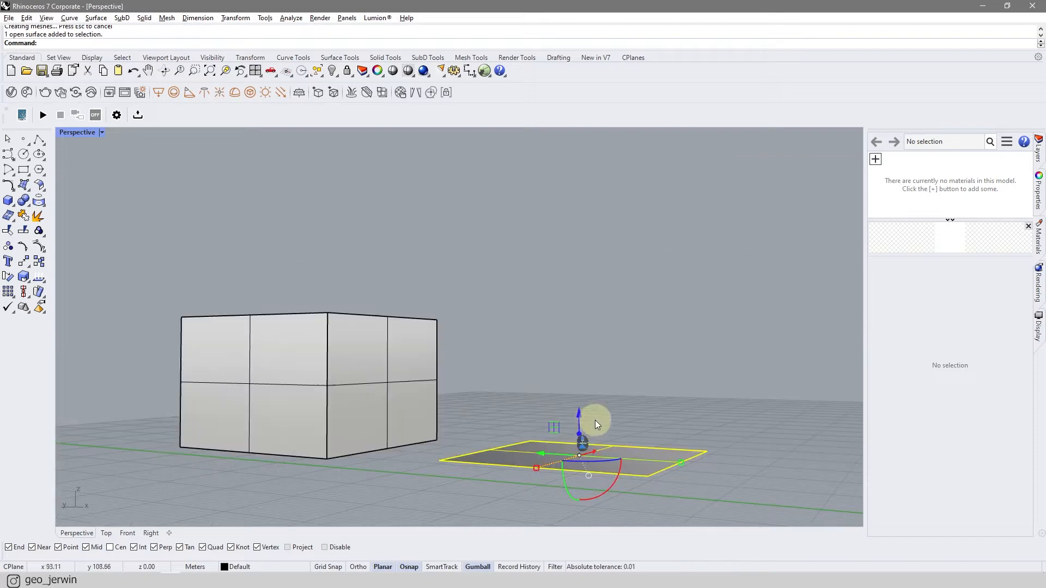
click(581, 434)
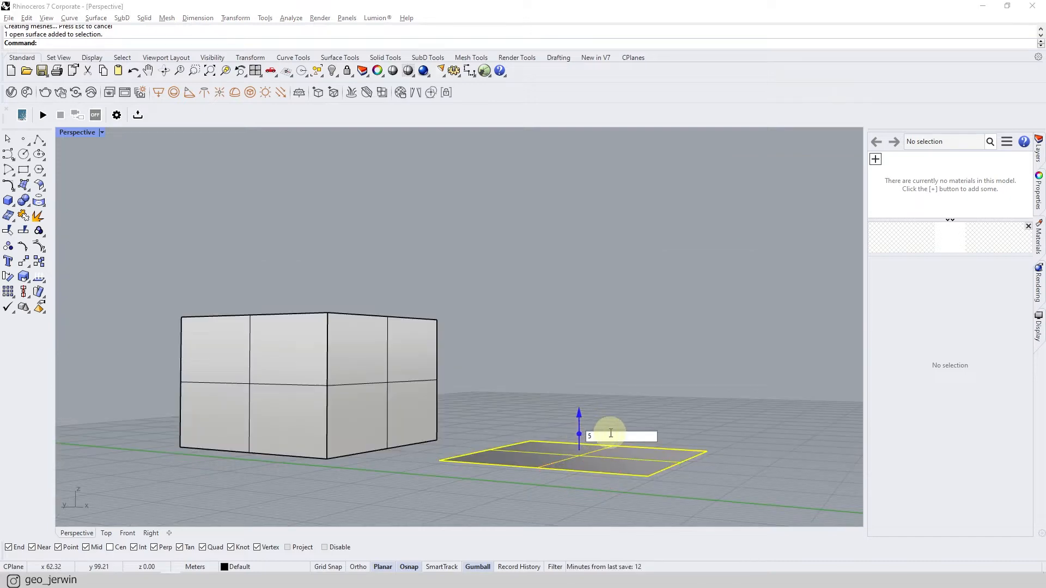
text(5)
key(Return)
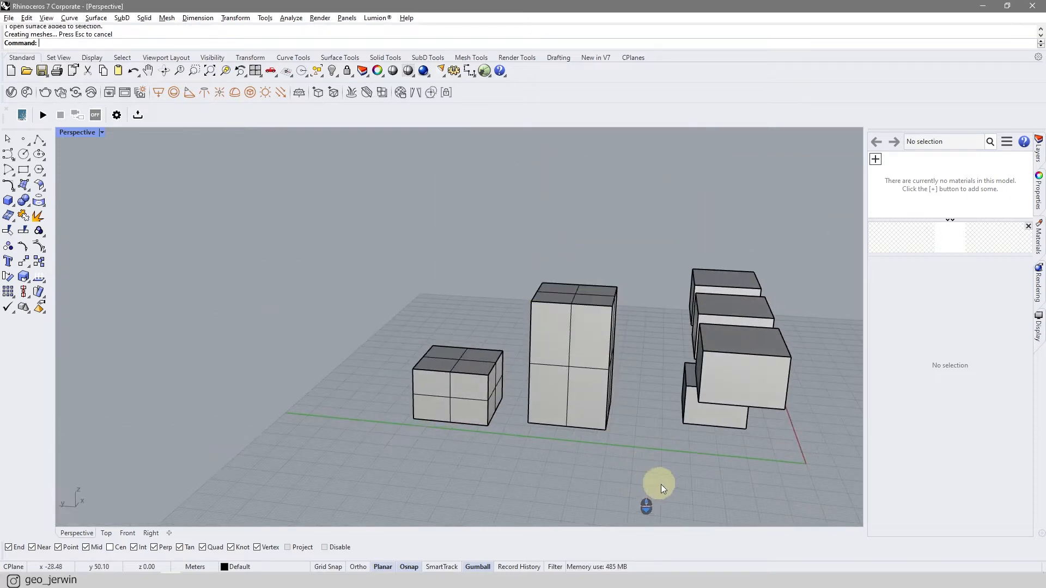
Rotate the tilted box 90 degrees about its vertical axis with the Gumball
right_drag(658, 484, 580, 431)
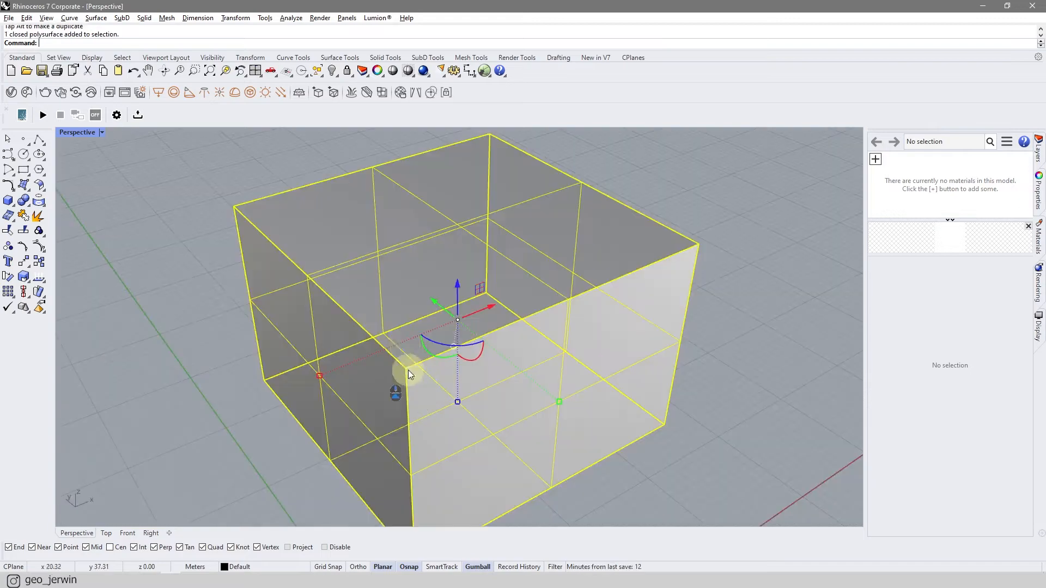
right_drag(433, 378, 528, 304)
right_drag(295, 337, 661, 318)
click(661, 318)
click(325, 269)
click(324, 269)
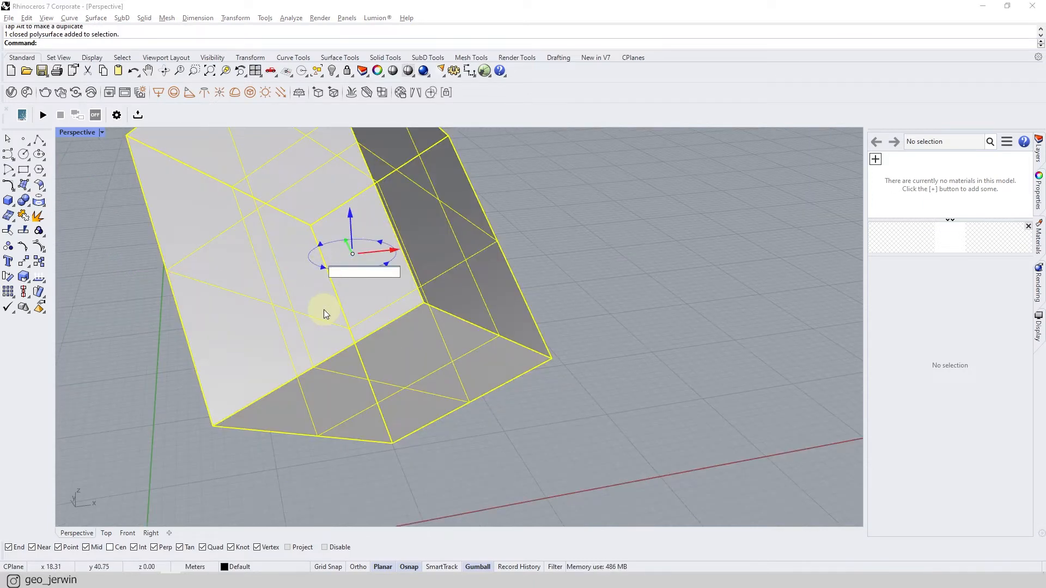
text(90)
key(Return)
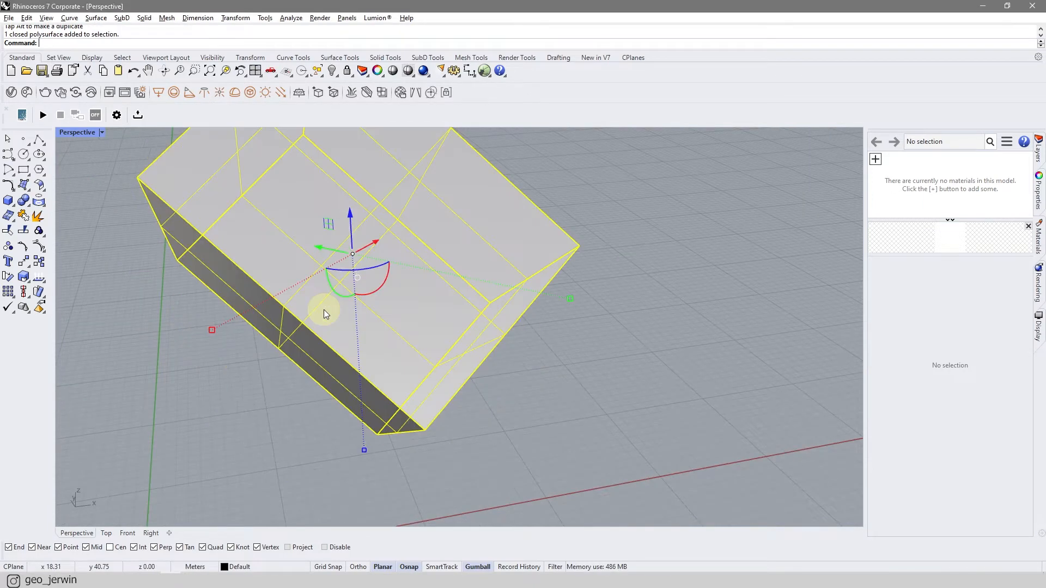
Deselect the box and undo its last rotation
key(Escape)
right_drag(321, 308, 459, 364)
scroll(626, 406, down, 5)
key(ctrl+z)
Select the box and scale it freehand with the Gumball's X scale handle
click(459, 364)
drag(459, 364, 397, 365)
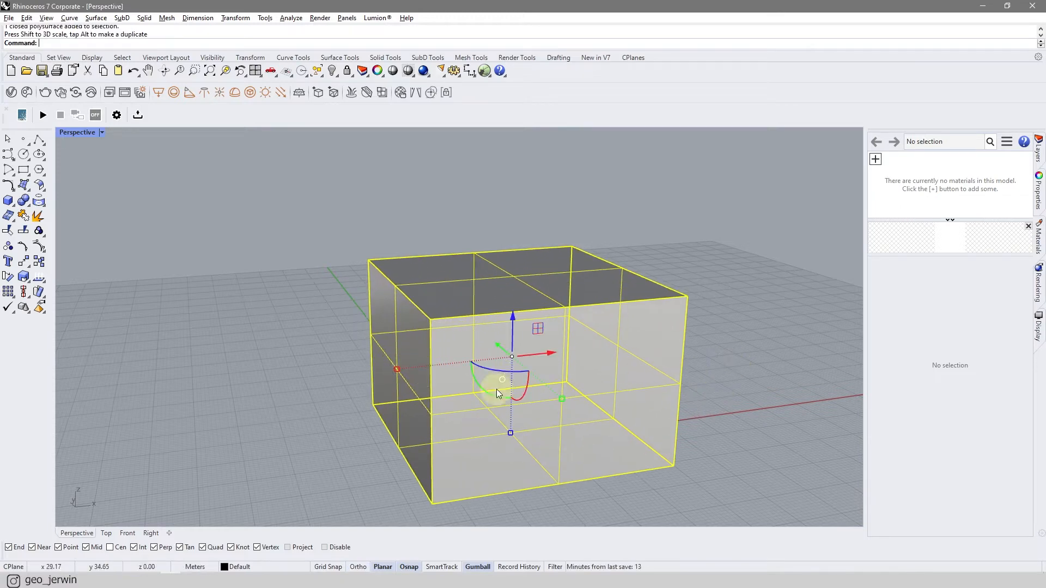
scroll(397, 370, down, 5)
Scale the box uniformly by a factor of 2 with the Gumball, and undo that scaling
click(396, 371)
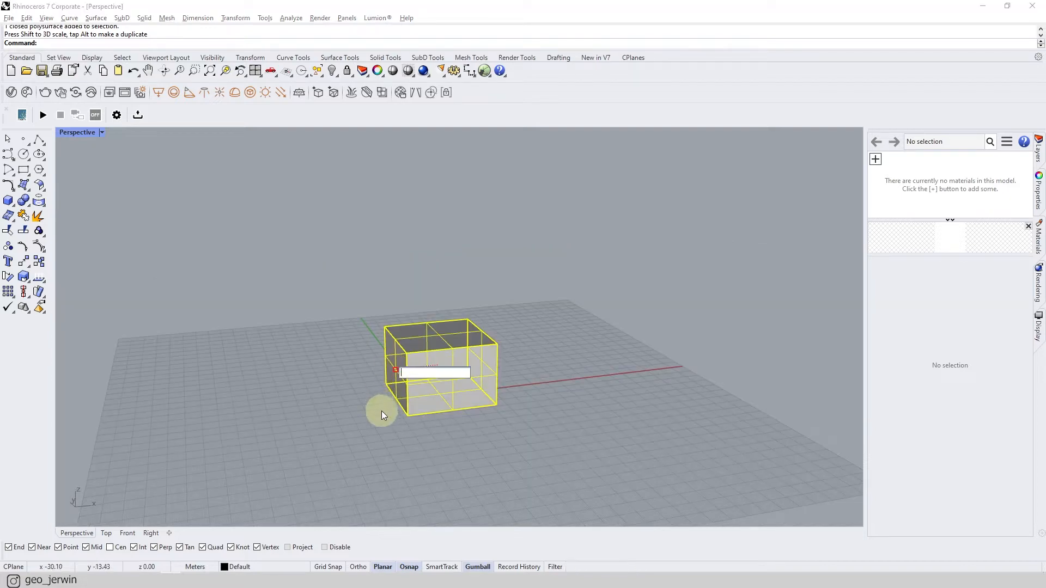
text(2)
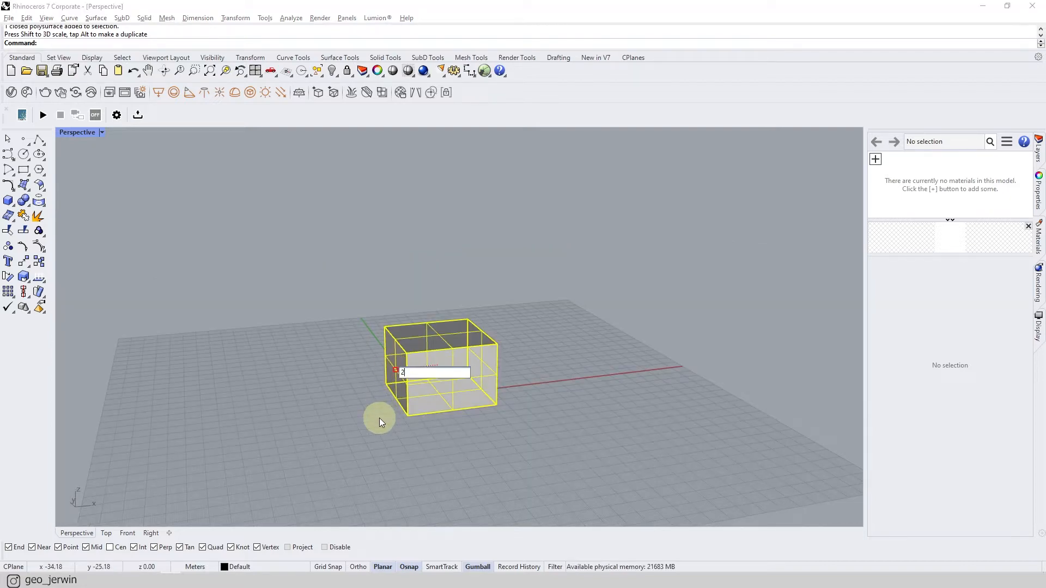
key(Return)
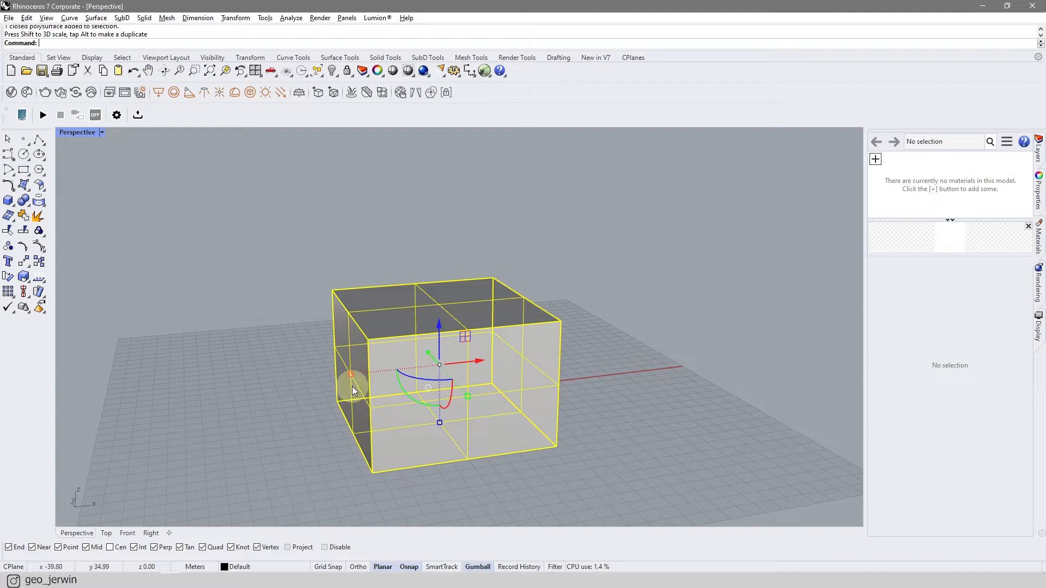
key(ctrl+z)
Scale the box by a factor of 2 along the X axis only
click(406, 364)
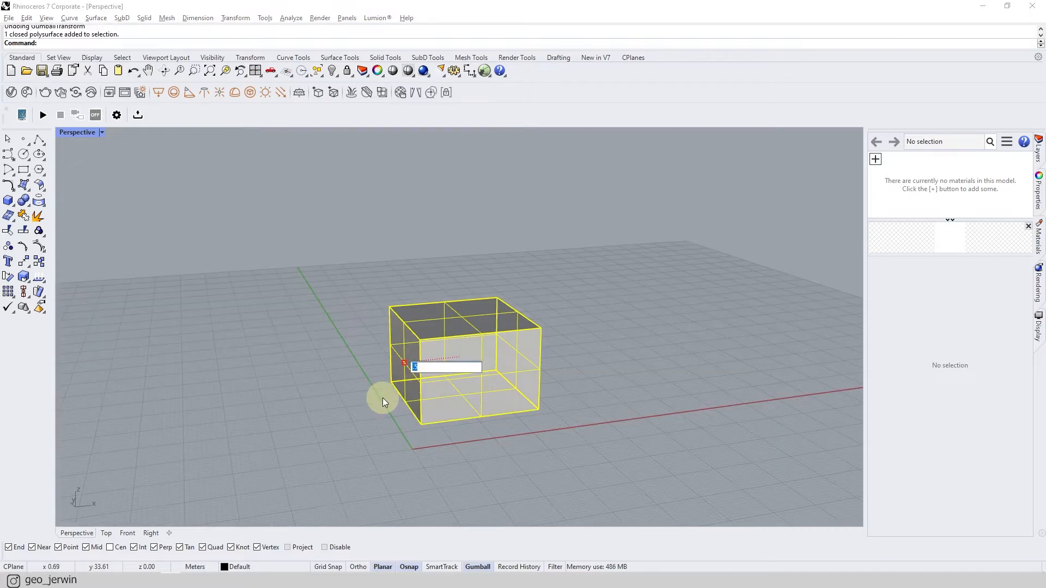
key(Return)
key(Escape)
right_drag(393, 428, 400, 390)
click(362, 366)
text(2)
key(Return)
Stretch the box along the X axis by a further scale factor of 5, and deselect it
click(336, 374)
text(5)
key(Return)
click(397, 428)
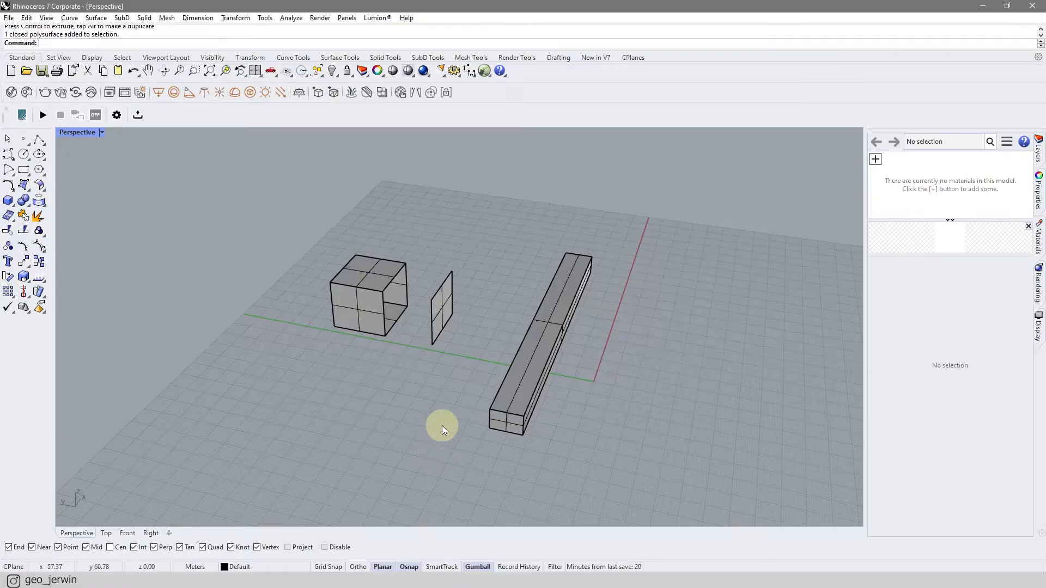
click(545, 403)
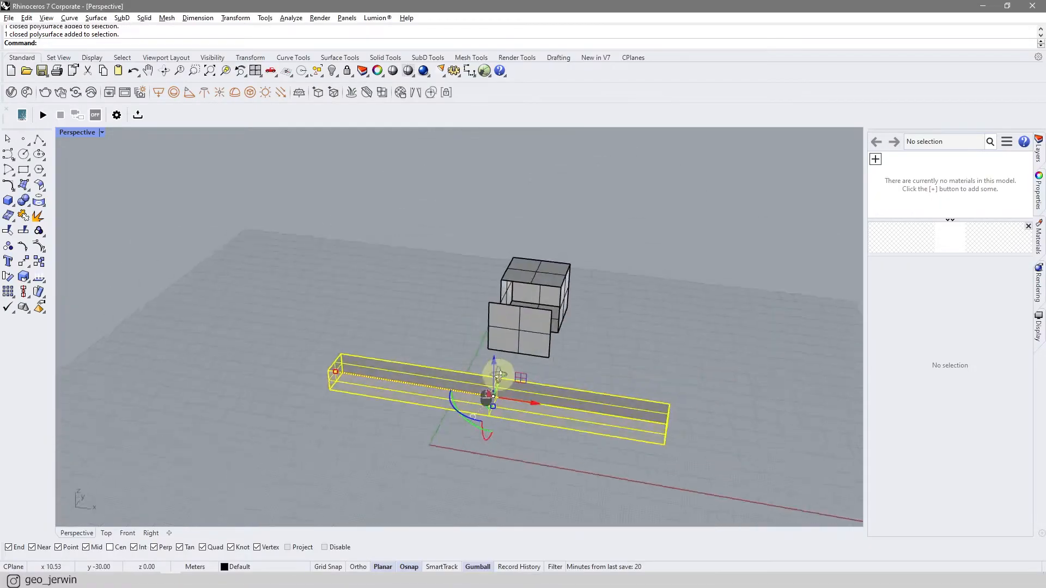
right_drag(498, 375, 653, 397)
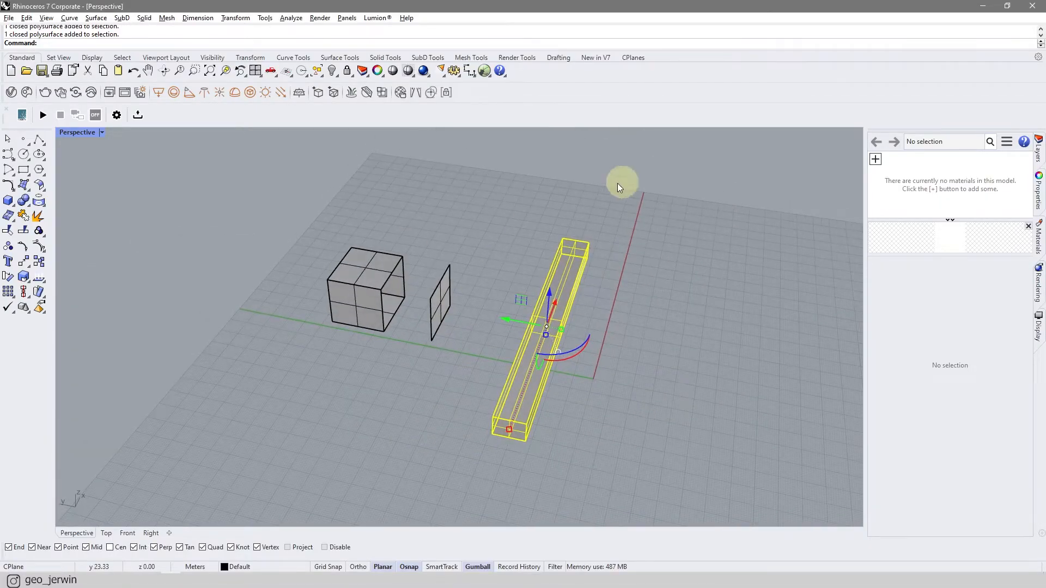
click(447, 393)
Move the detached face panel back onto the open side of the cube with the Move command
scroll(436, 330, up, 5)
text(m)
key(Return)
click(493, 358)
click(372, 340)
scroll(495, 387, down, 5)
Join the open cube and its face panel into a single closed polysurface, and select the result
drag(518, 402, 305, 229)
click(23, 215)
click(318, 362)
click(362, 322)
right_drag(280, 292, 299, 318)
click(394, 381)
Explode the closed cube into separate faces and clear the selection
right_drag(500, 386, 381, 338)
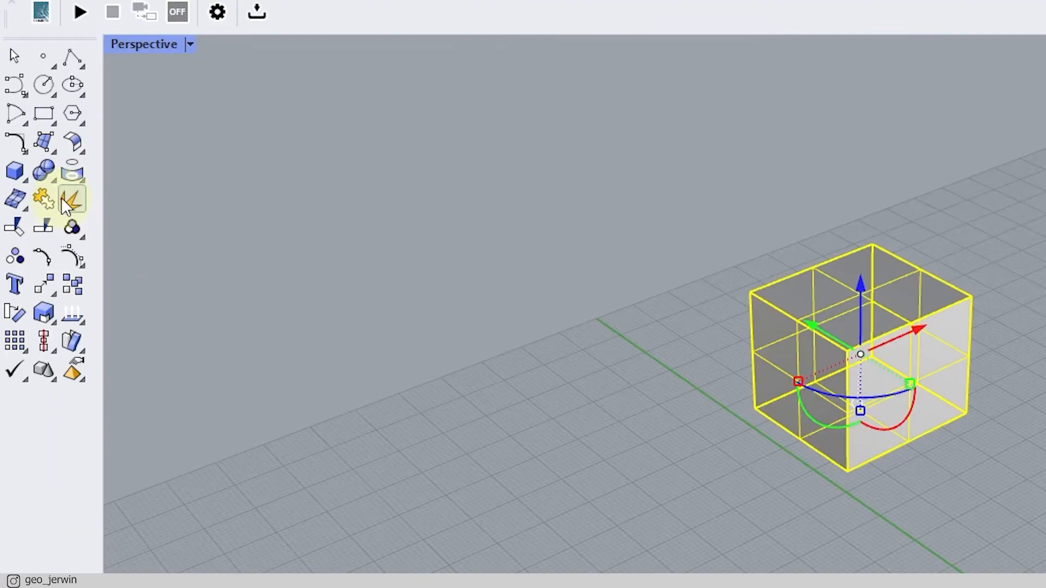
click(34, 215)
click(452, 355)
Rotate one side face outward about its vertical edge and join all six surfaces into one open polysurface
click(939, 407)
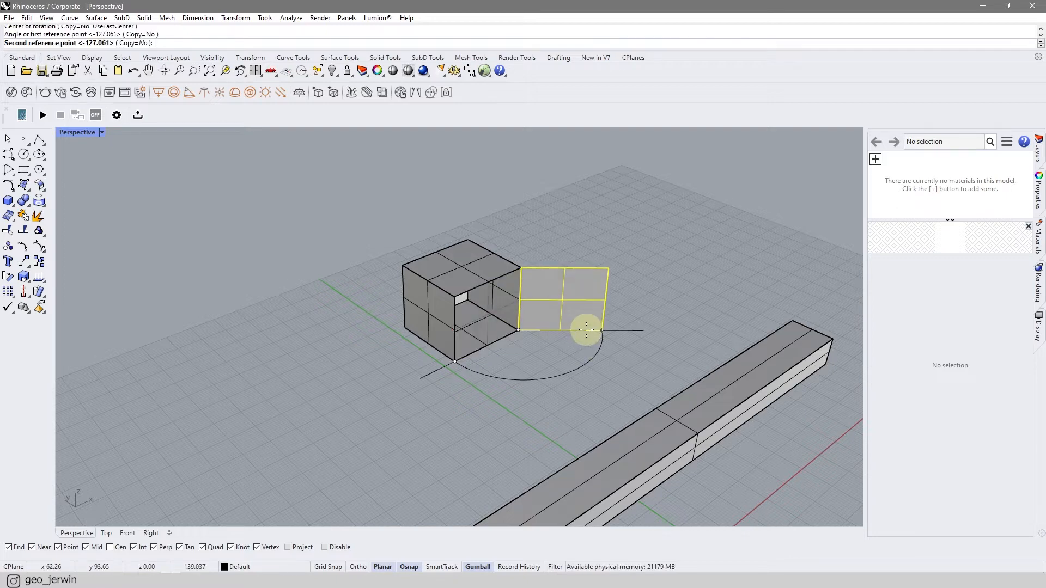
click(579, 303)
drag(567, 388, 414, 264)
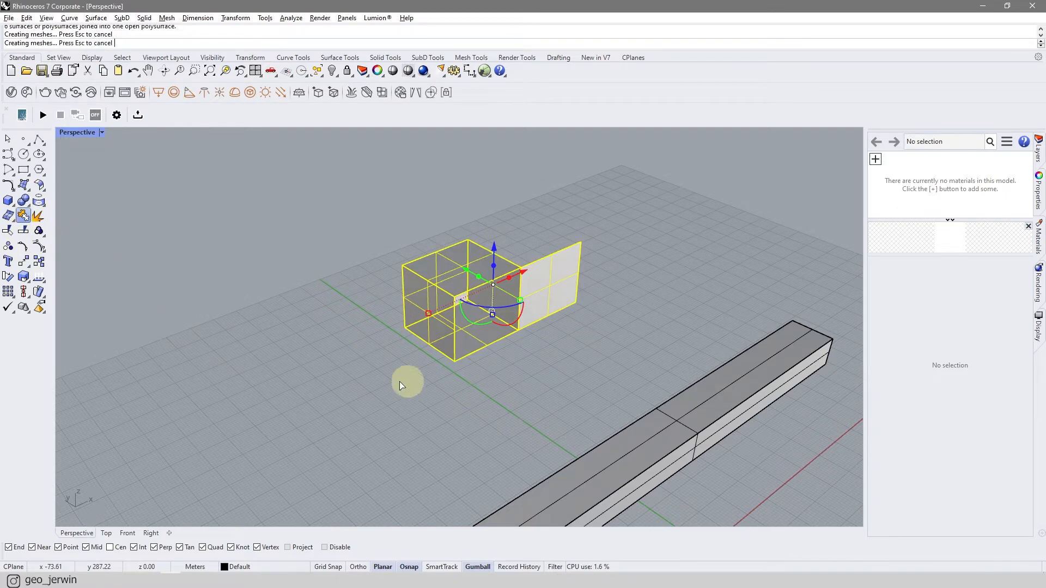
Sub-select the cube's top face, raise it along Z to make the box taller, and duplicate the face above it
right_drag(534, 426, 682, 481)
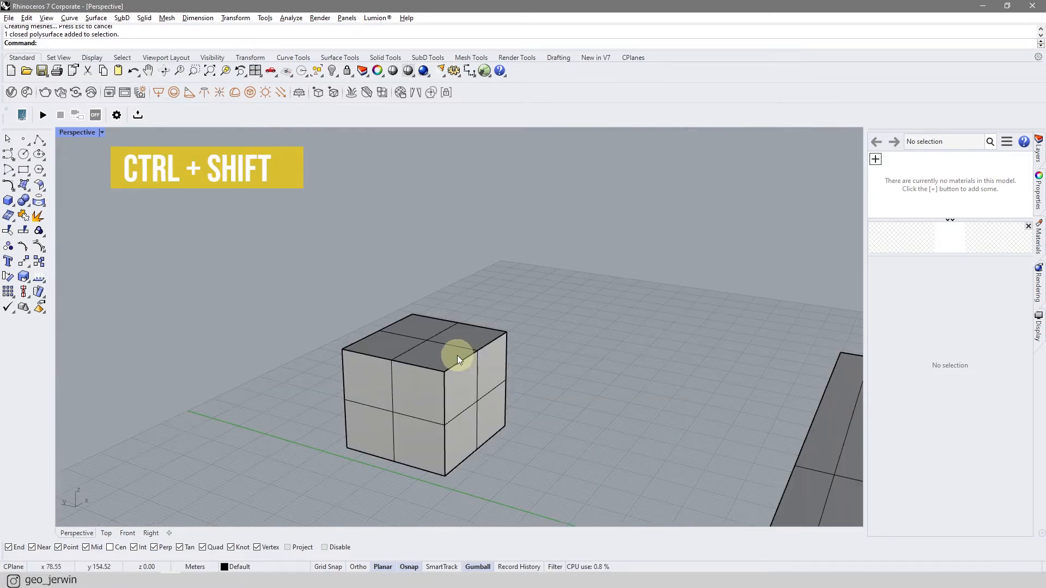
click(456, 359)
click(567, 355)
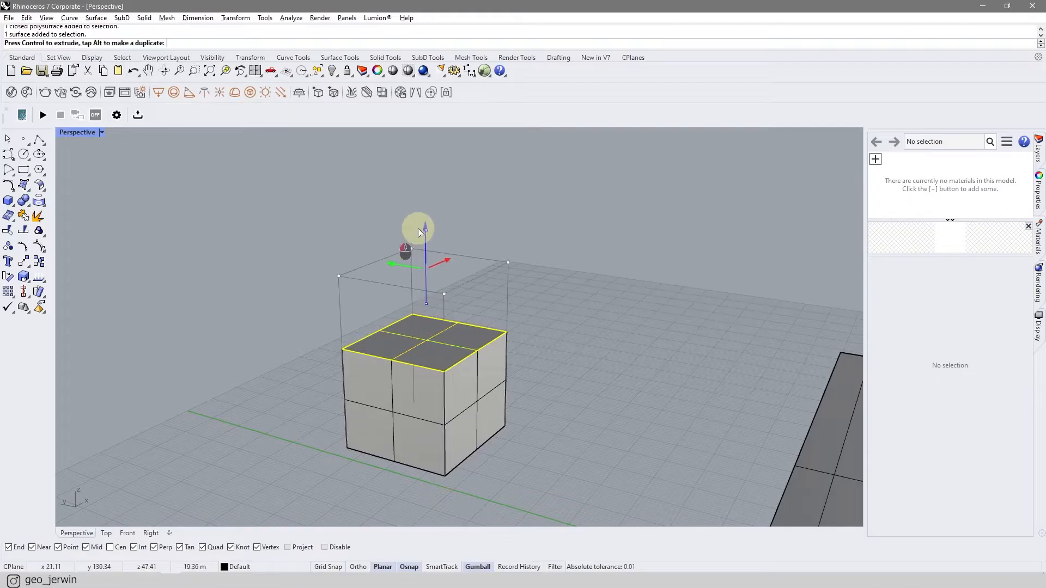
mouse_move(417, 228)
mouse_down()
mouse_move(427, 230)
mouse_move(430, 215)
mouse_up()
drag(423, 146, 424, 146)
click(524, 168)
Sub-select the top face of the tall box and rotate it about the vertical axis with the Gumball
ctrl+shift+click(444, 262)
scroll(489, 240, up, 2)
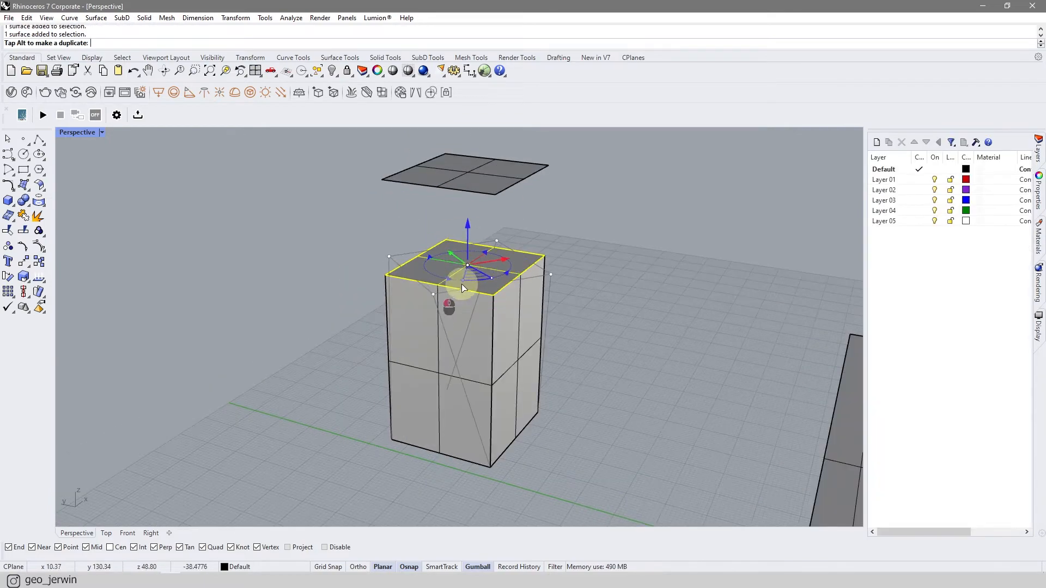
drag(462, 283, 461, 283)
click(630, 367)
Sub-select part of the box's top and move it sideways and up along Z with the Gumball
right_drag(446, 368, 561, 364)
ctrl+shift+click(480, 275)
drag(525, 251, 547, 245)
right_drag(604, 277, 467, 267)
drag(462, 250, 465, 212)
click(615, 243)
Sub-select part of the box and extrude it sideways in two successive stages with the Gumball
right_drag(610, 250, 540, 286)
ctrl+shift+click(482, 281)
ctrl+drag(550, 264, 605, 268)
mouse_move(600, 322)
right_down()
mouse_move(647, 347)
mouse_move(600, 340)
right_up()
ctrl+drag(616, 281, 642, 295)
right_drag(603, 434, 556, 334)
drag(556, 334, 659, 276)
right_drag(658, 276, 572, 357)
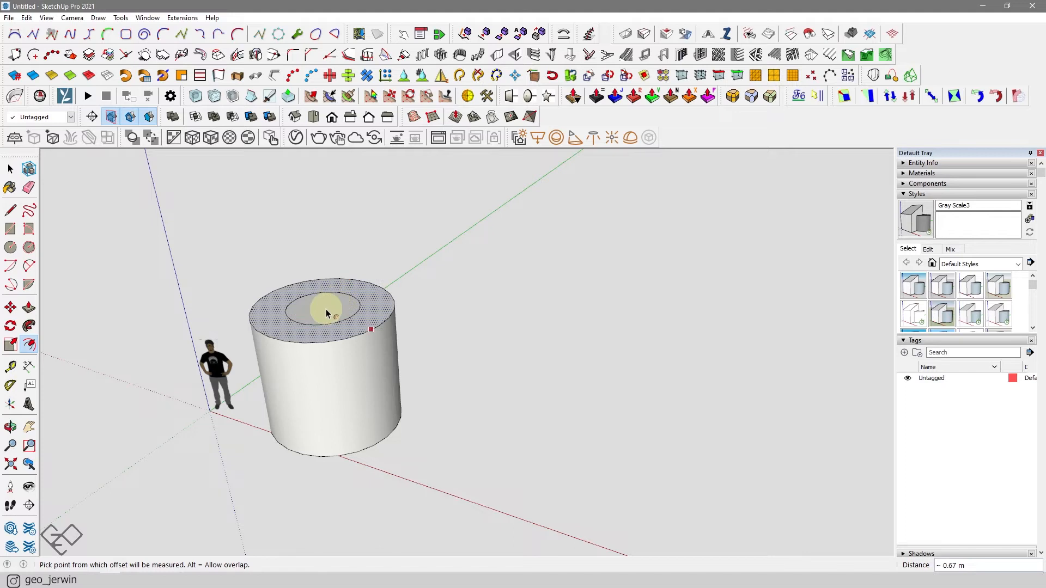
In SketchUp, pull the inner circular face on the cylinder's top upward with Push/Pull
key(p)
drag(326, 317, 319, 229)
mouse_move(319, 229)
middle_down()
mouse_move(467, 282)
mouse_move(597, 249)
mouse_move(602, 256)
middle_up()
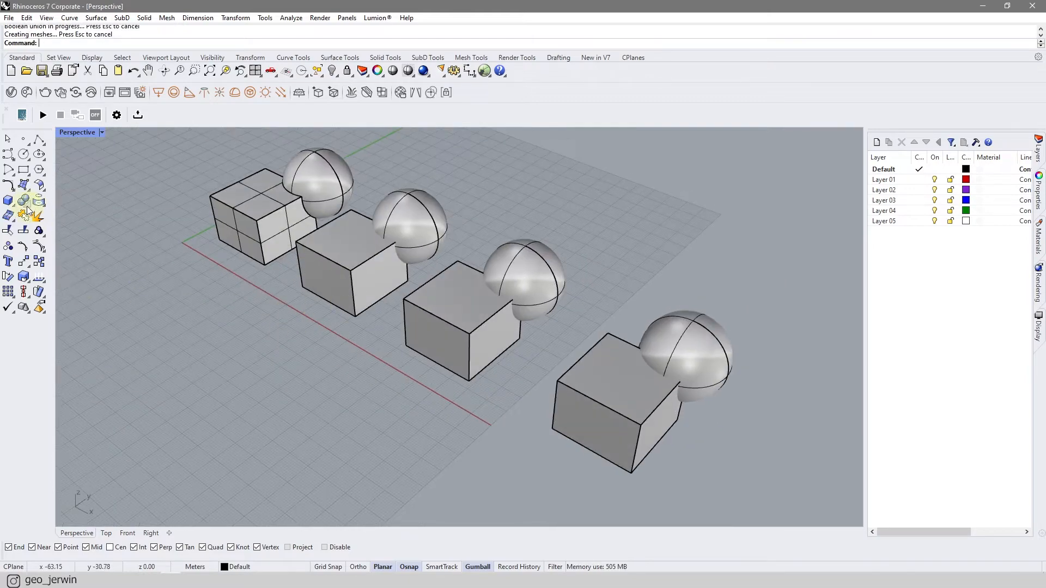
In Rhino, subtract the sphere from the box in the second pair with Boolean Difference
click(24, 200)
click(41, 197)
click(393, 231)
key(Return)
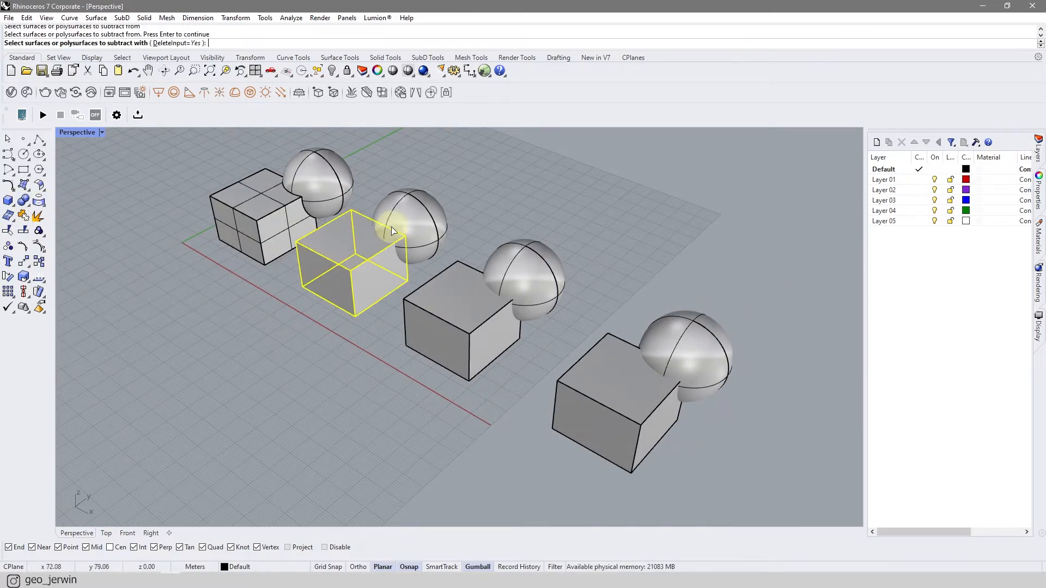
click(393, 229)
right_click(376, 338)
Keep only the overlap of the third box and sphere pair with Boolean Intersection
click(24, 201)
click(56, 198)
click(435, 326)
key(Return)
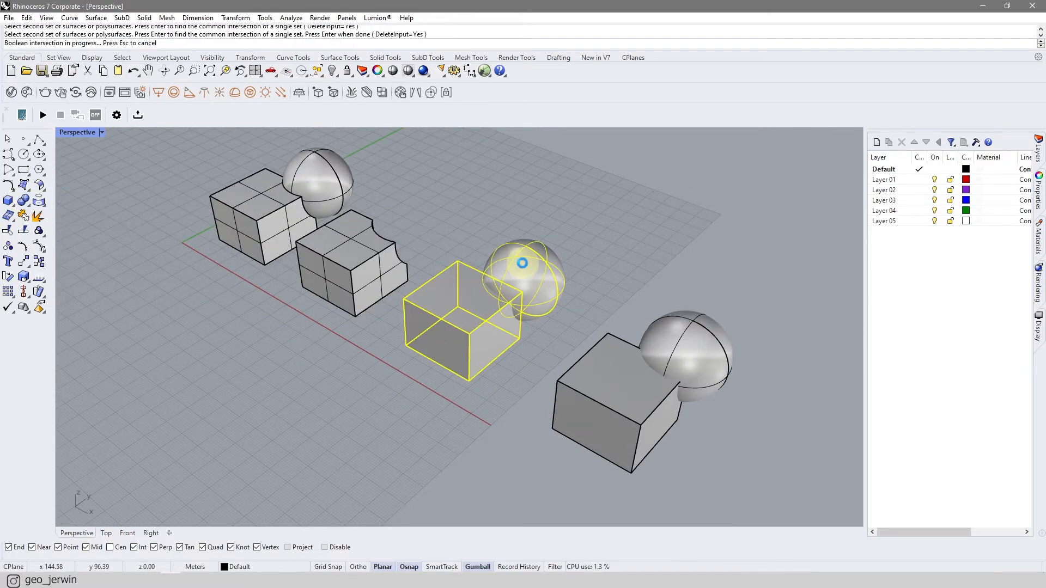
click(523, 261)
key(Return)
Split the fourth box with its overlapping sphere using Boolean Split
click(23, 200)
click(71, 197)
click(491, 403)
key(Return)
click(572, 343)
key(Return)
Move one of the split solids of the fourth pair away from the rest and deselect it
drag(581, 351, 654, 396)
right_drag(629, 315, 497, 349)
click(497, 349)
right_drag(282, 269, 467, 381)
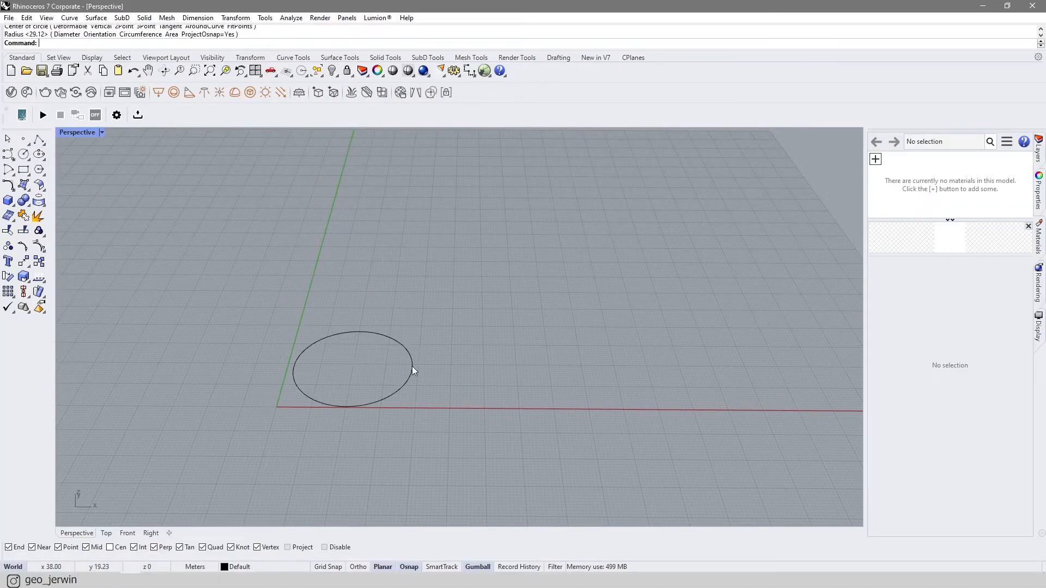
Rotate the circle upright and extrude it along the X axis into an open cylinder with the Gumball
click(412, 371)
mouse_move(413, 371)
right_down()
mouse_move(355, 365)
mouse_move(403, 375)
right_up()
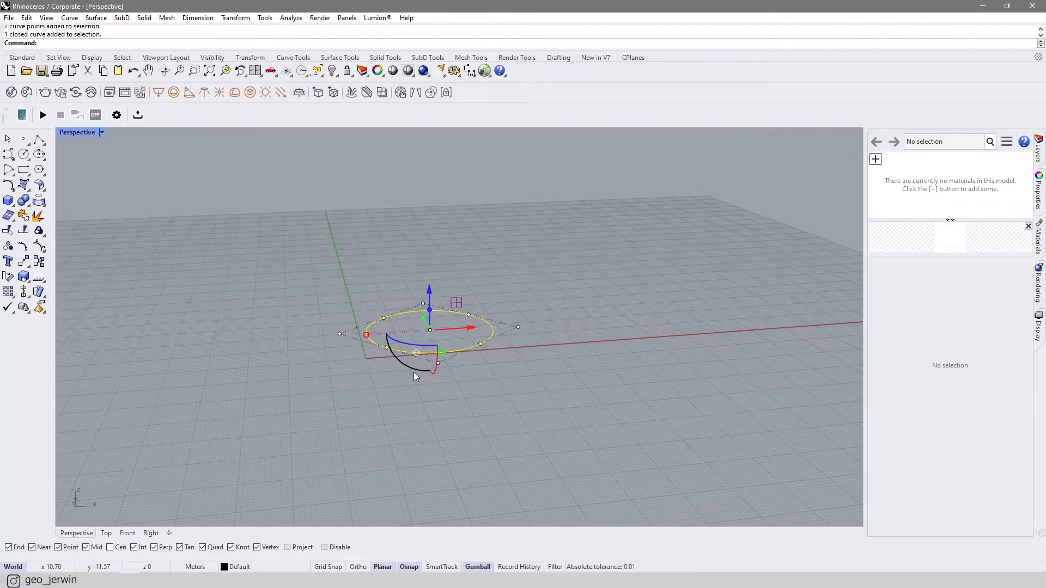
right_drag(483, 329, 488, 309)
drag(488, 308, 808, 322)
Set the Perspective viewport to Shaded display and move the cylinder along the Y axis away from its base circle
click(103, 132)
click(111, 188)
right_drag(111, 188, 329, 374)
scroll(329, 374, down, 4)
click(352, 328)
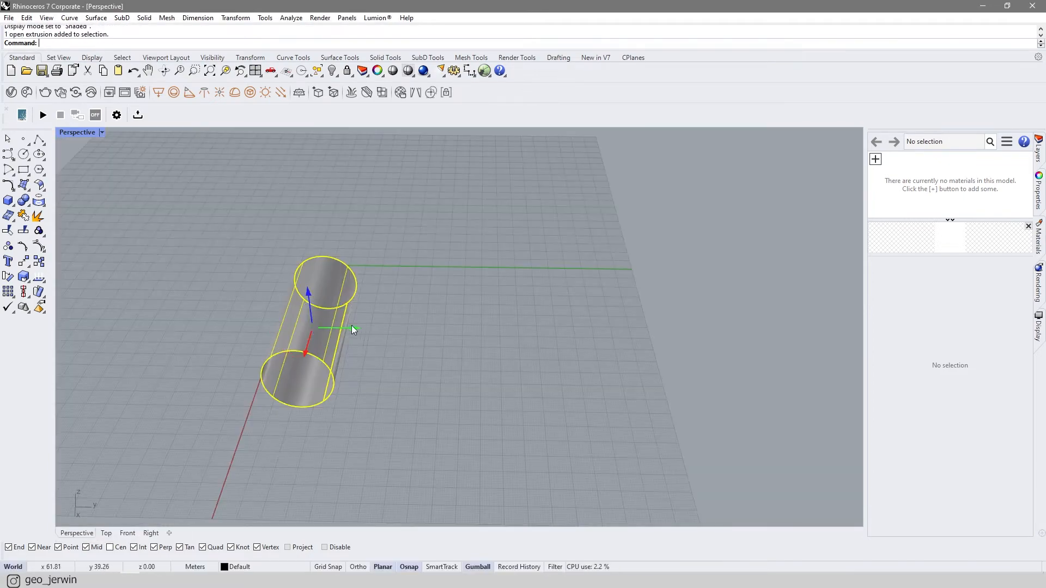
drag(355, 329, 381, 348)
right_drag(381, 349, 419, 406)
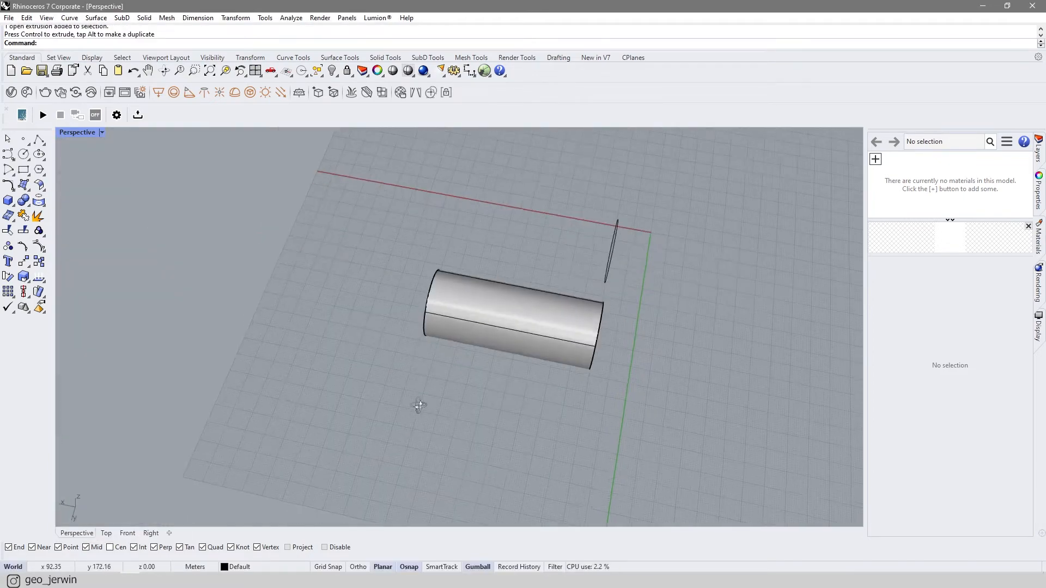
Draw a straight line beside the cylinder and move it along X for use as a cutting line across the cylinder
click(622, 289)
click(614, 342)
right_drag(614, 343, 580, 268)
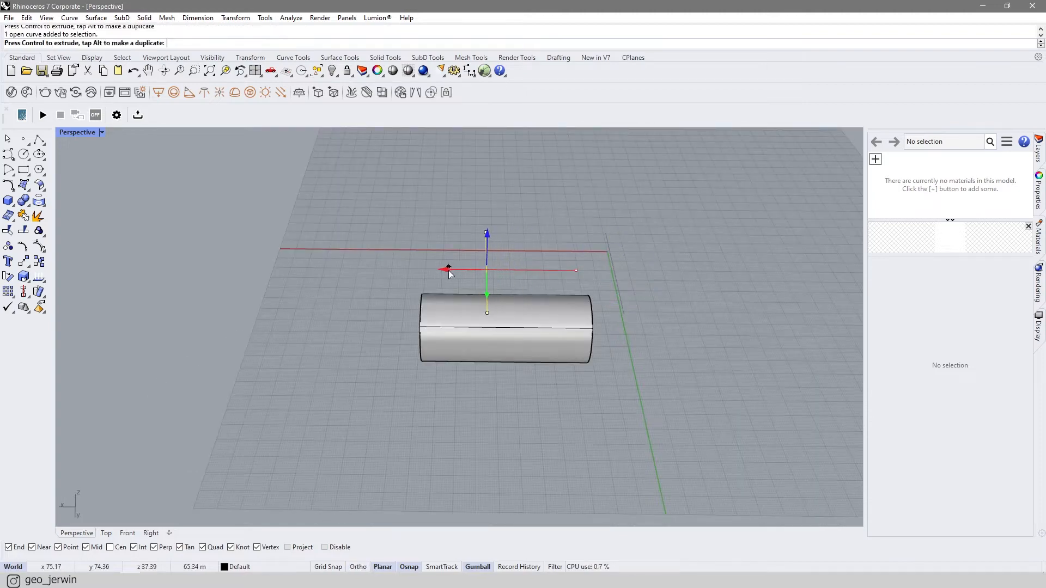
Split the open cylinder with the straight line as the cutting object
click(504, 338)
right_drag(504, 338, 164, 272)
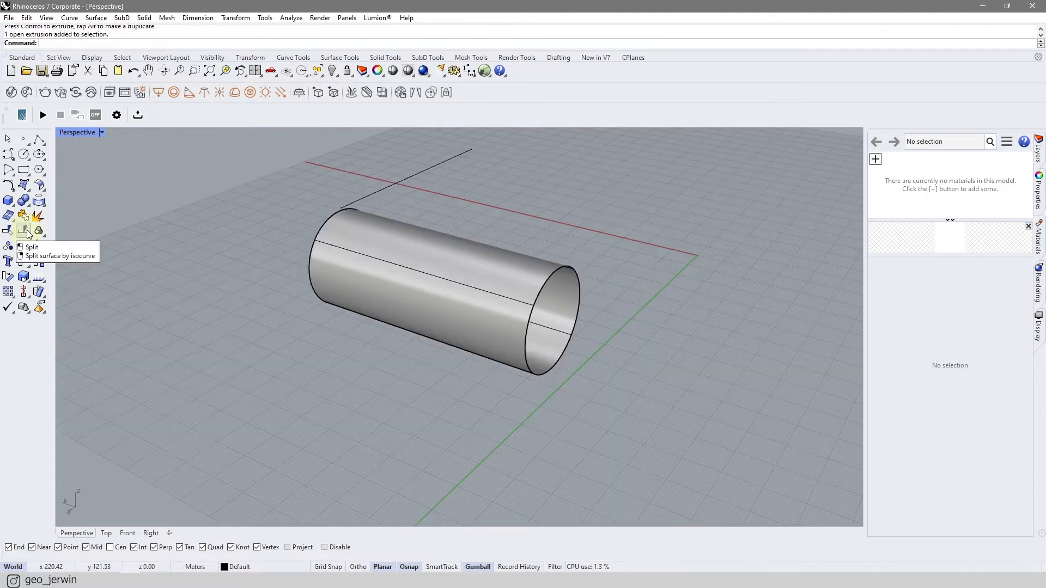
click(289, 354)
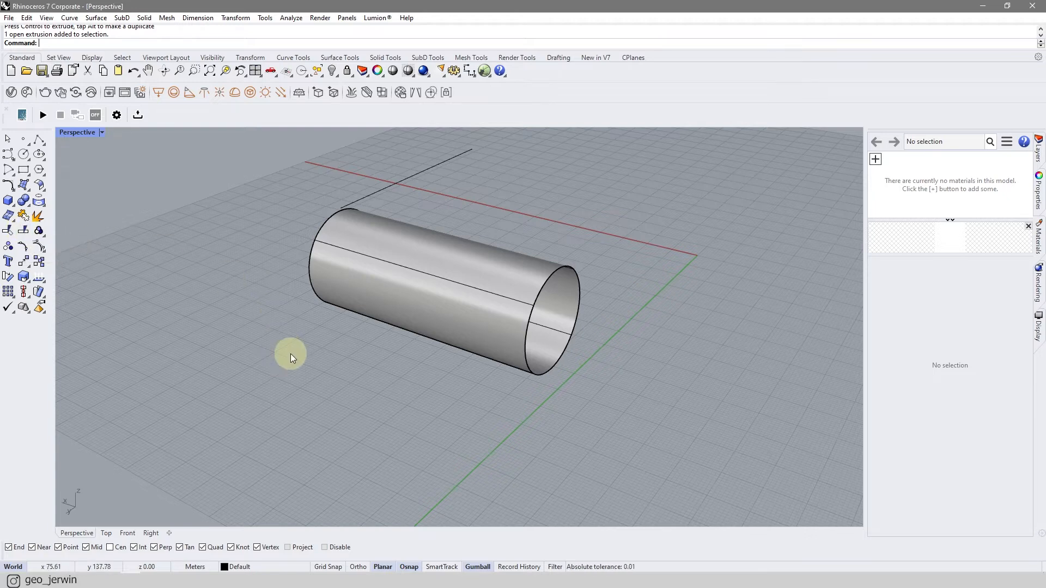
click(74, 45)
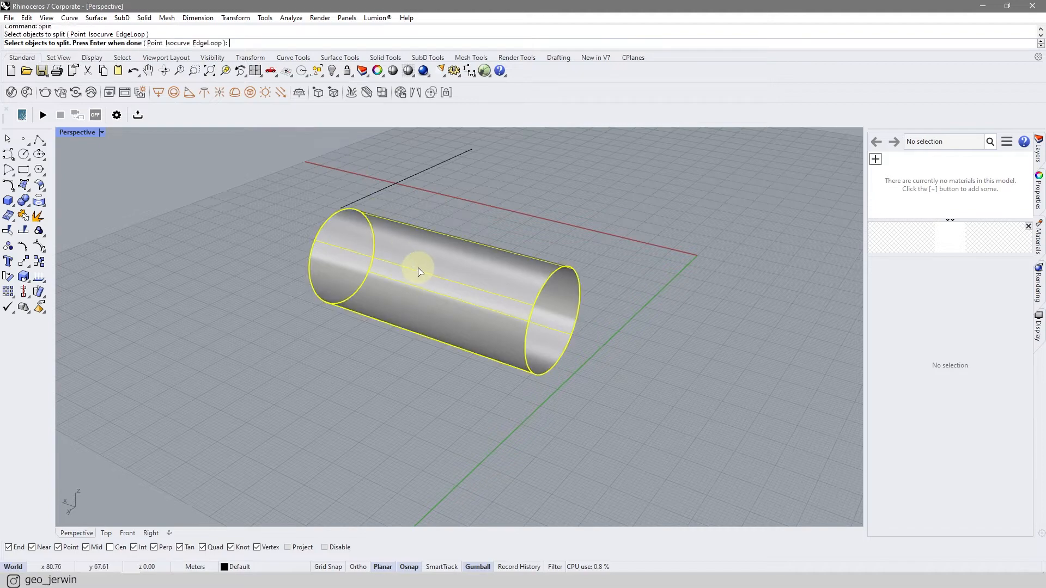
click(401, 184)
right_click(401, 184)
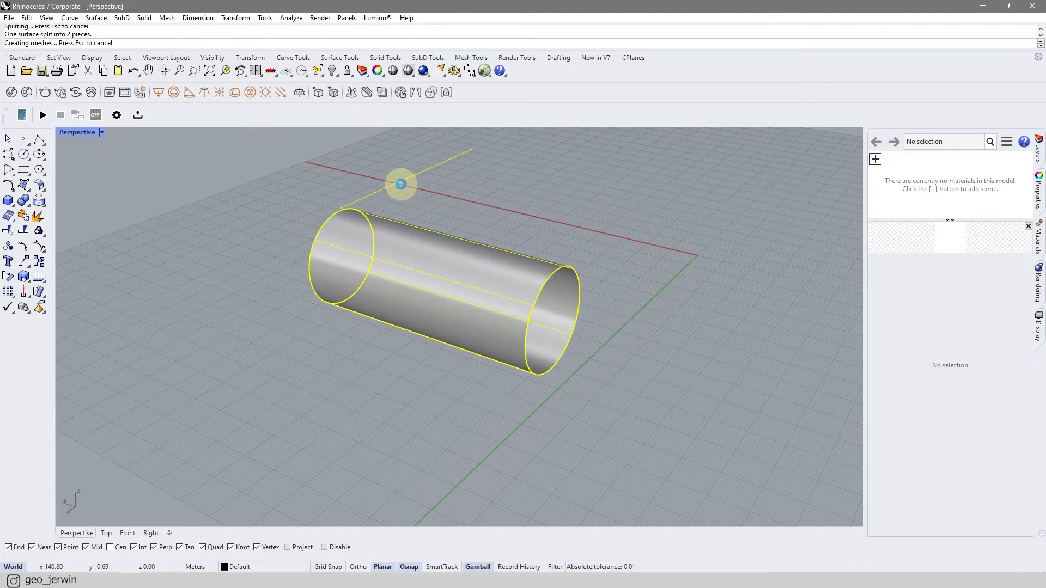
Move the cut-off end piece of the cylinder along the X axis away from the remaining part
right_drag(553, 203, 429, 304)
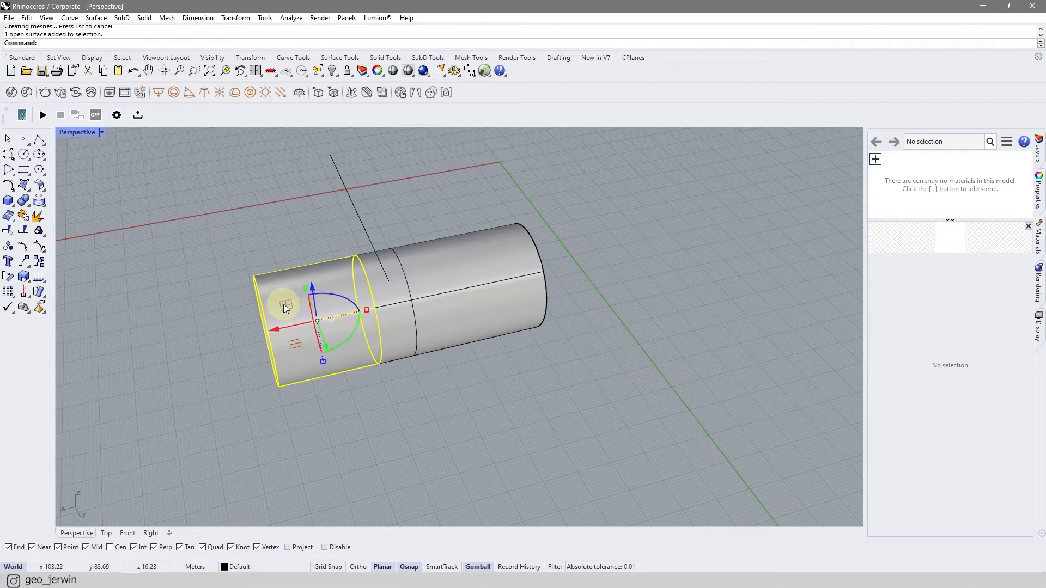
drag(299, 324, 107, 362)
click(503, 372)
right_drag(503, 372, 588, 318)
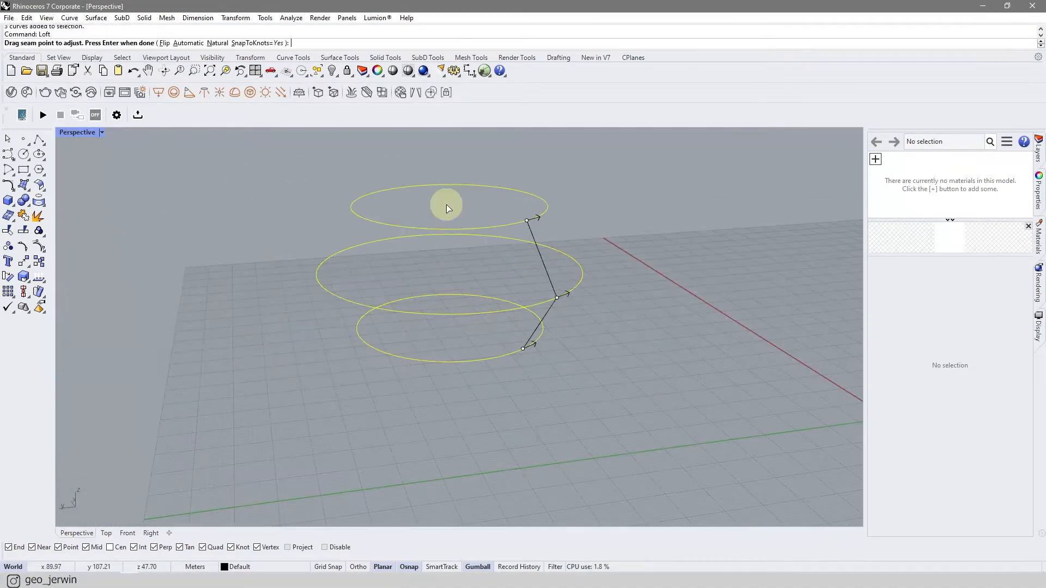
Loft the three stacked circles into a surface and offset it to give the ring wall thickness
key(Return)
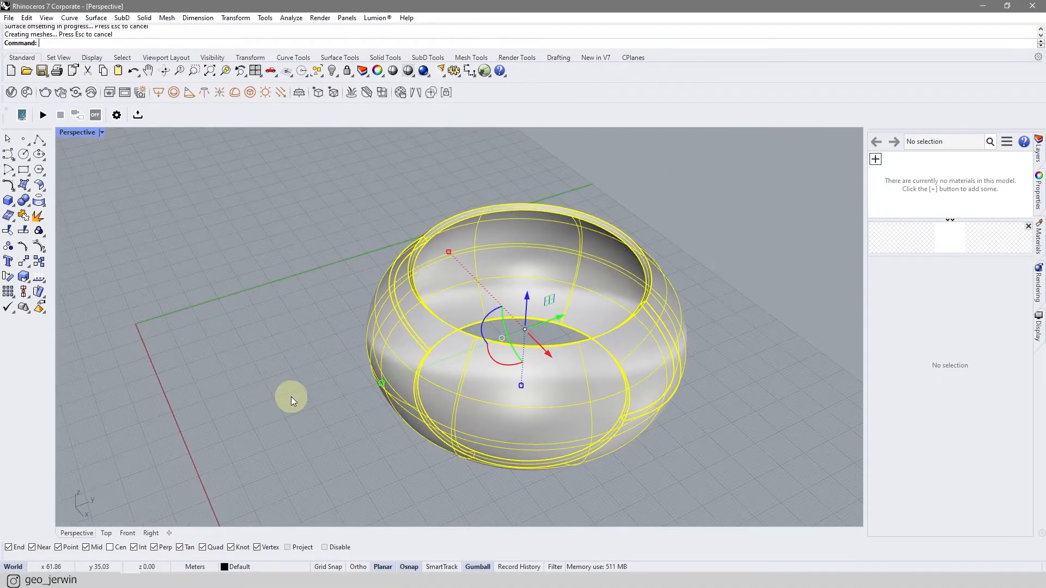
click(292, 398)
right_drag(293, 397, 622, 281)
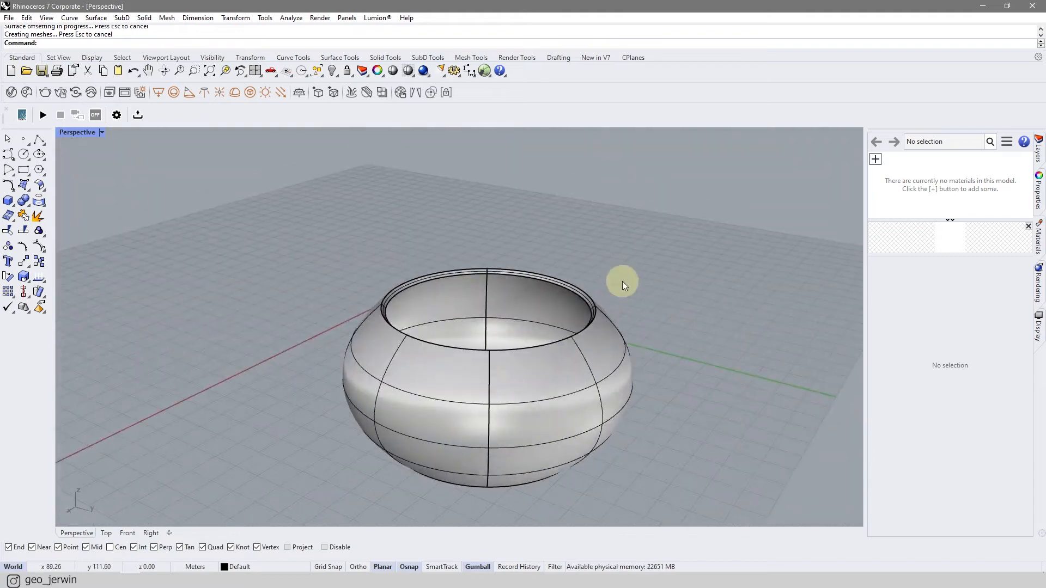
Draw a circle in the Front view and extrude it into a tube through the ring's wall
click(127, 533)
right_drag(729, 323, 523, 342)
click(643, 322)
key(ctrl+Tab)
click(664, 390)
key(Escape)
ctrl+drag(638, 307, 745, 275)
right_drag(745, 276, 682, 401)
scroll(682, 402, down, 4)
Position the tube across the ring's wall and make rotated copies for six tubes around the ring
drag(552, 353, 572, 351)
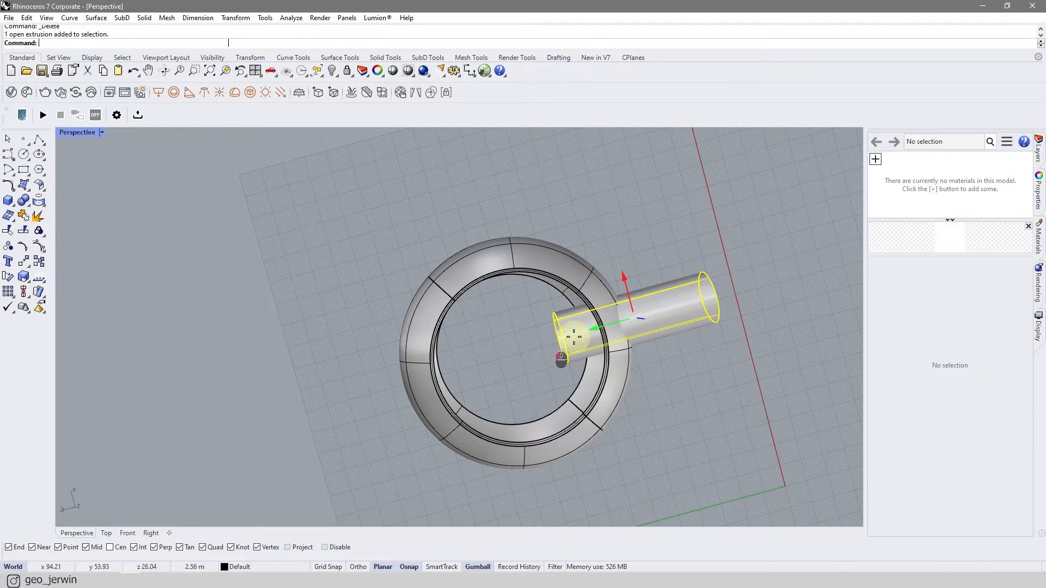
drag(562, 370, 526, 311)
key(alt)
key(alt)
key(alt)
key(Escape)
right_drag(671, 328, 456, 372)
Split the ring using the six radial tubes as cutting objects, and delete the tubes
click(25, 232)
right_drag(421, 332, 444, 413)
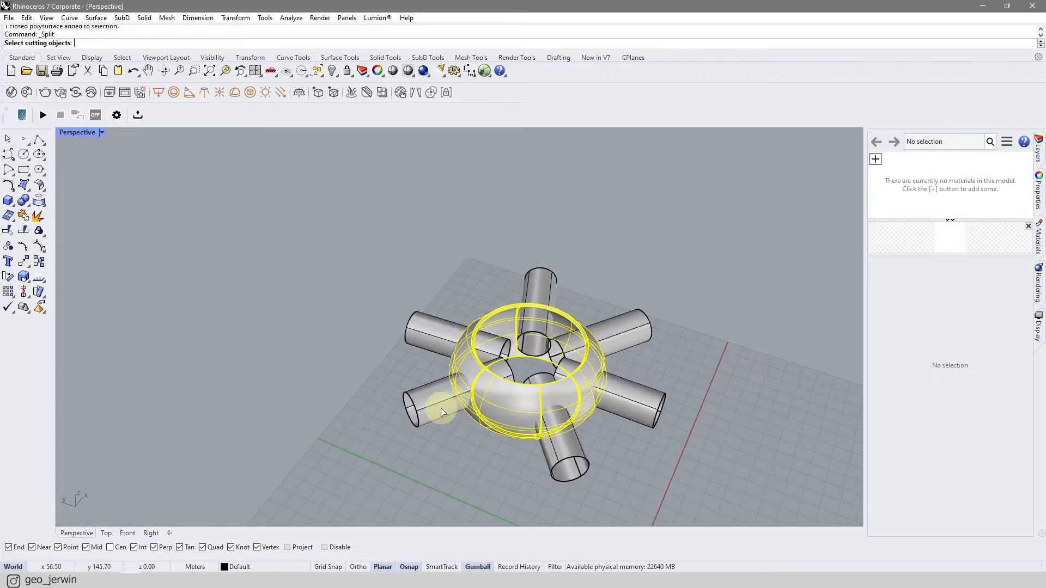
key(Return)
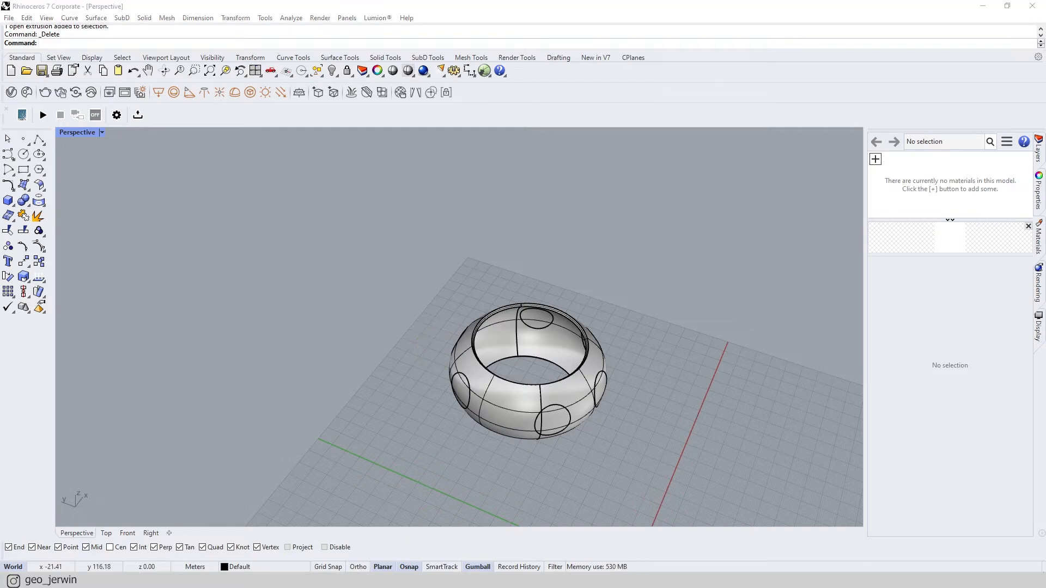
Delete the cut-out piece at the front of the ring to open a hole through the wall
scroll(541, 491, up, 5)
click(501, 411)
key(Delete)
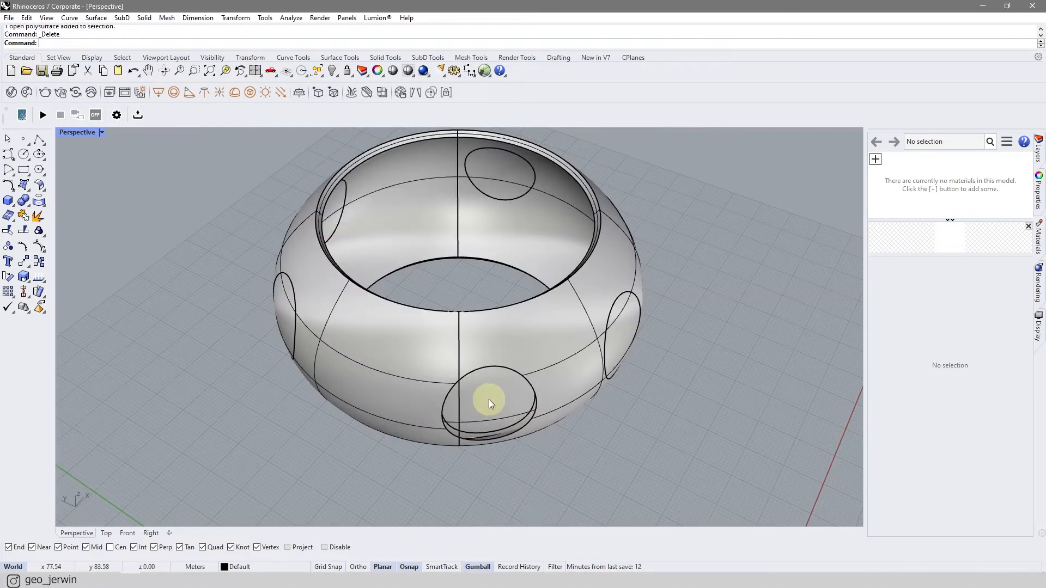
scroll(451, 413, up, 3)
Select the six edges around the open hole and copy them to a spot outside the ring
right_drag(451, 413, 356, 430)
click(352, 435)
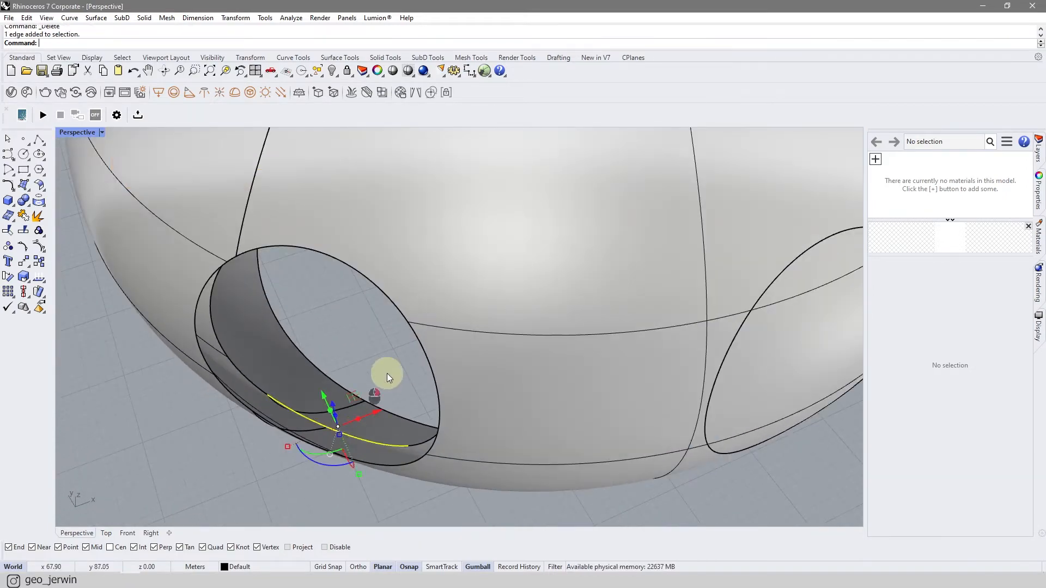
right_drag(383, 374, 461, 378)
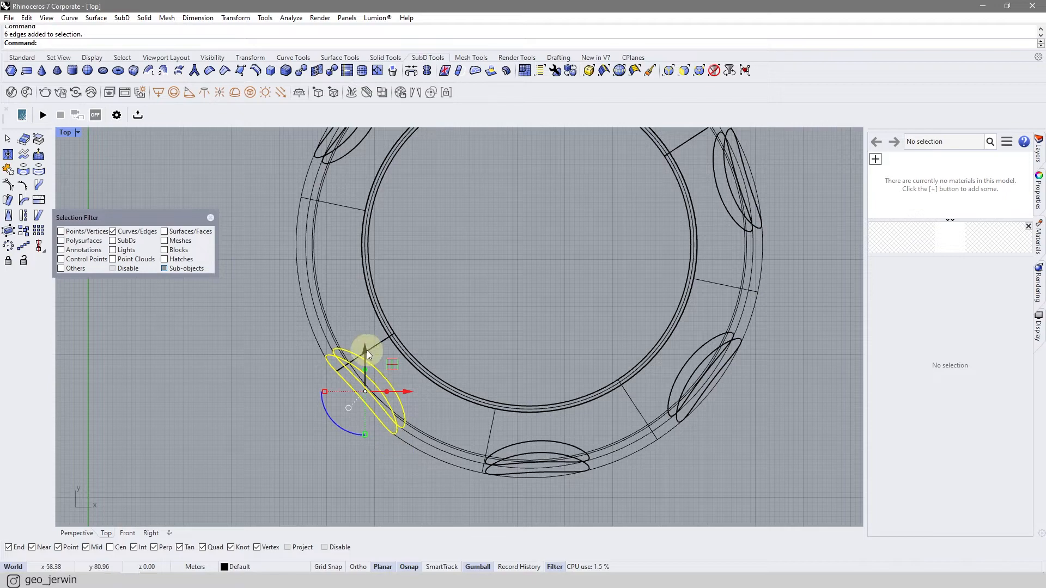
drag(367, 351, 426, 344)
click(76, 533)
mouse_move(110, 518)
right_down()
mouse_move(561, 434)
mouse_move(400, 404)
right_up()
Join the copied edge segments, three at a time, into two separate closed curves
drag(568, 430, 567, 431)
right_drag(568, 430, 63, 205)
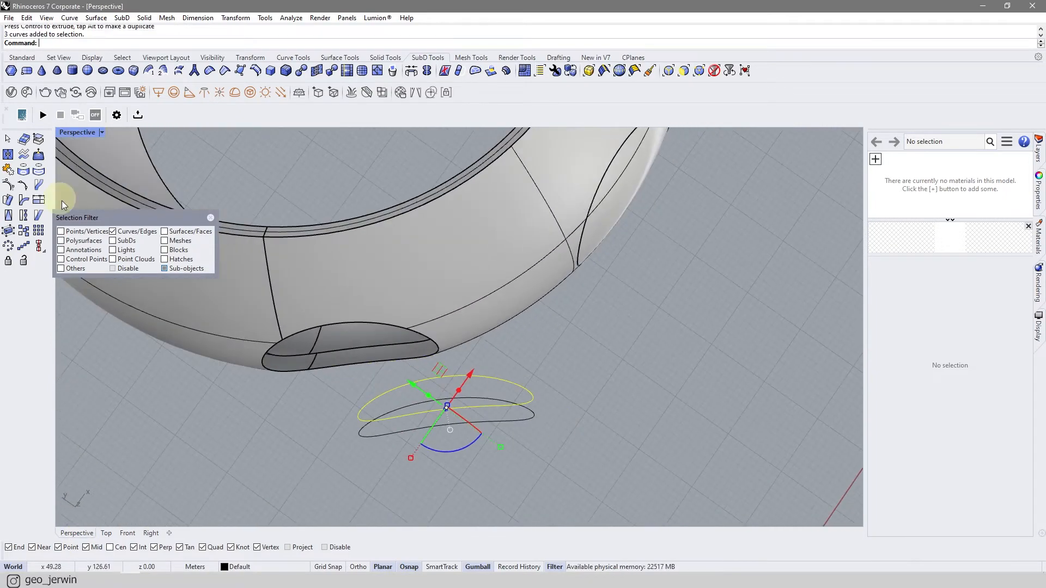
right_drag(563, 447, 348, 436)
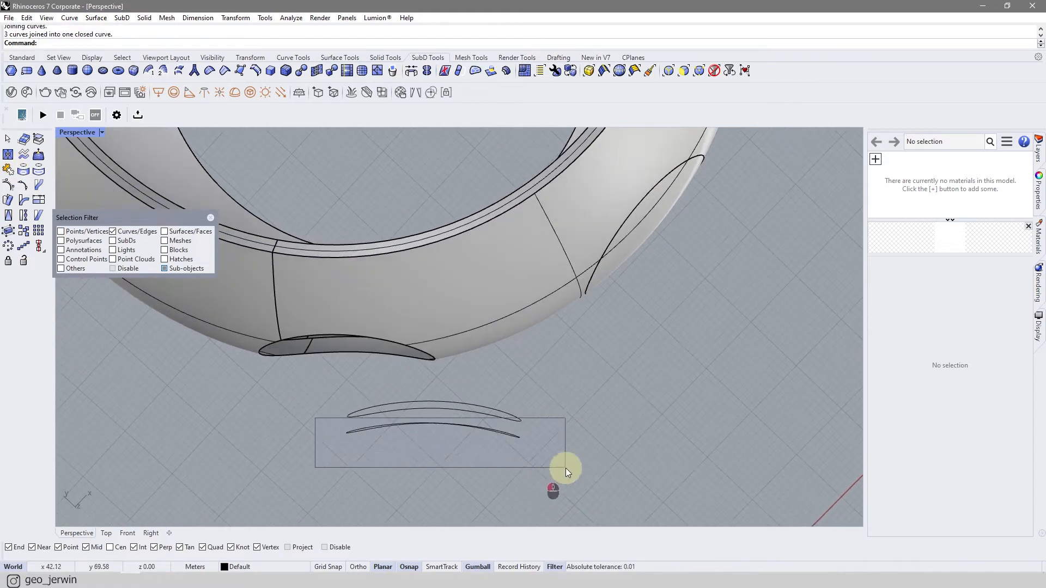
right_drag(620, 377, 428, 419)
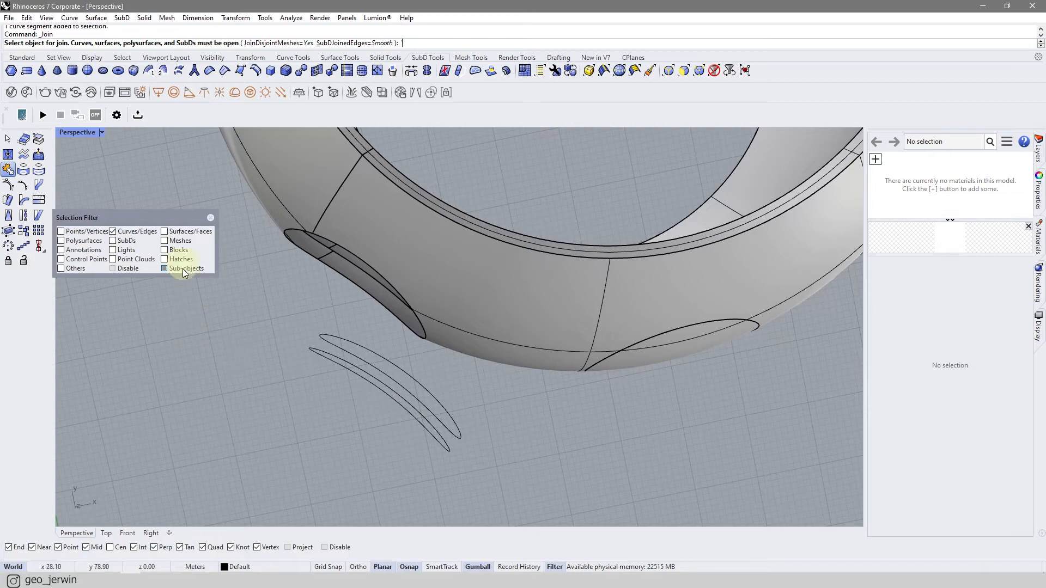
right_click(303, 458)
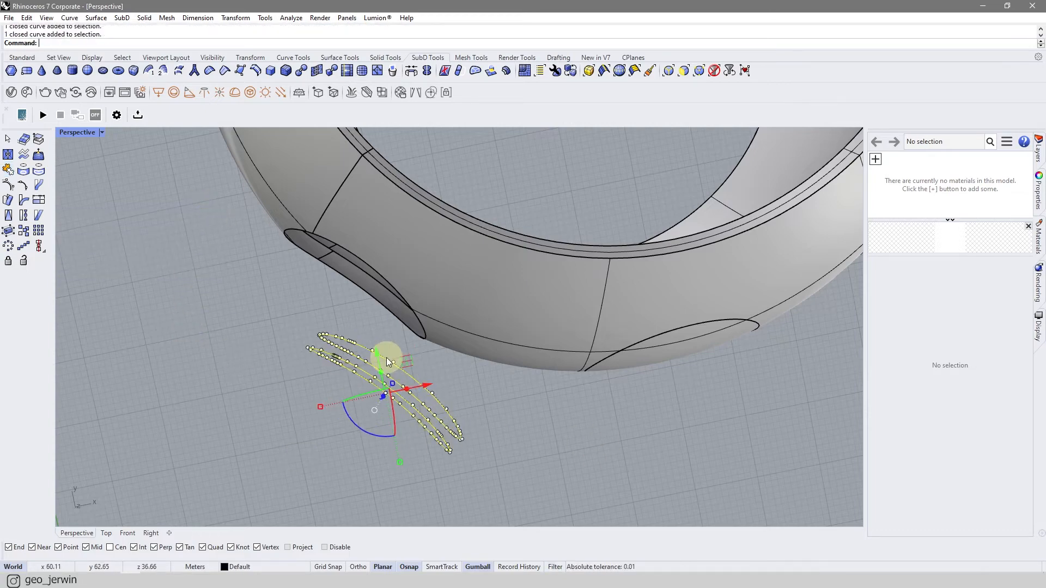
Loft the two closed curves into a band-shaped surface
right_click(387, 357)
right_click(387, 357)
right_drag(385, 369, 626, 333)
click(738, 329)
right_drag(681, 371, 512, 439)
Move the lofted band toward the open hole in the ring with the Gumball and deselect it
click(514, 444)
drag(513, 444, 344, 378)
key(Escape)
Align the lofted band exactly with the hole's edges using a point-to-point Move
right_drag(311, 428, 313, 383)
scroll(314, 383, up, 5)
click(381, 346)
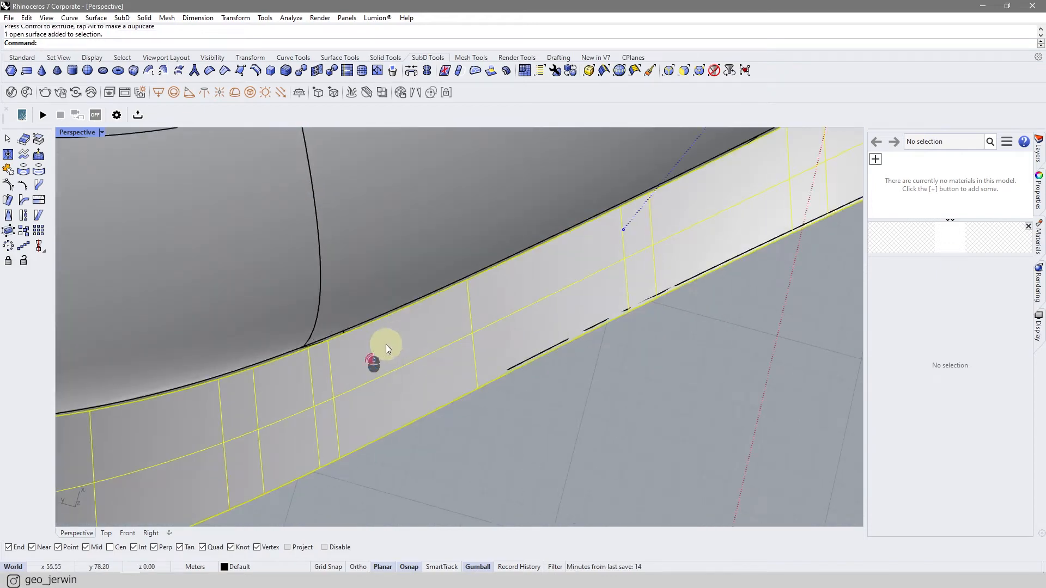
scroll(342, 338, up, 3)
click(384, 311)
key(Escape)
scroll(408, 350, down, 6)
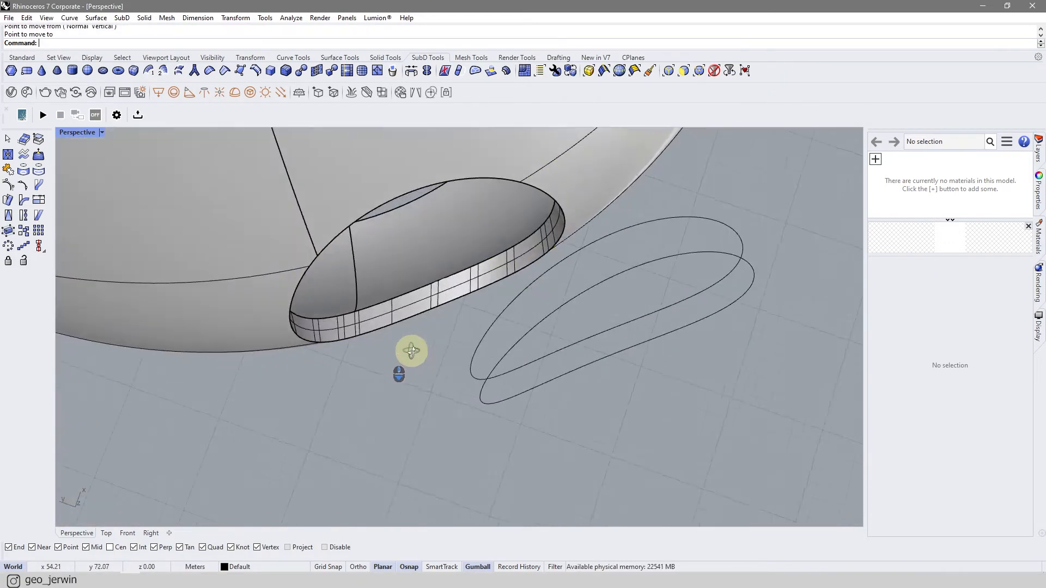
Delete the two leftover closed curves beside the ring and select the ring to check its walled hole
drag(758, 469, 436, 387)
key(Delete)
right_drag(436, 387, 481, 351)
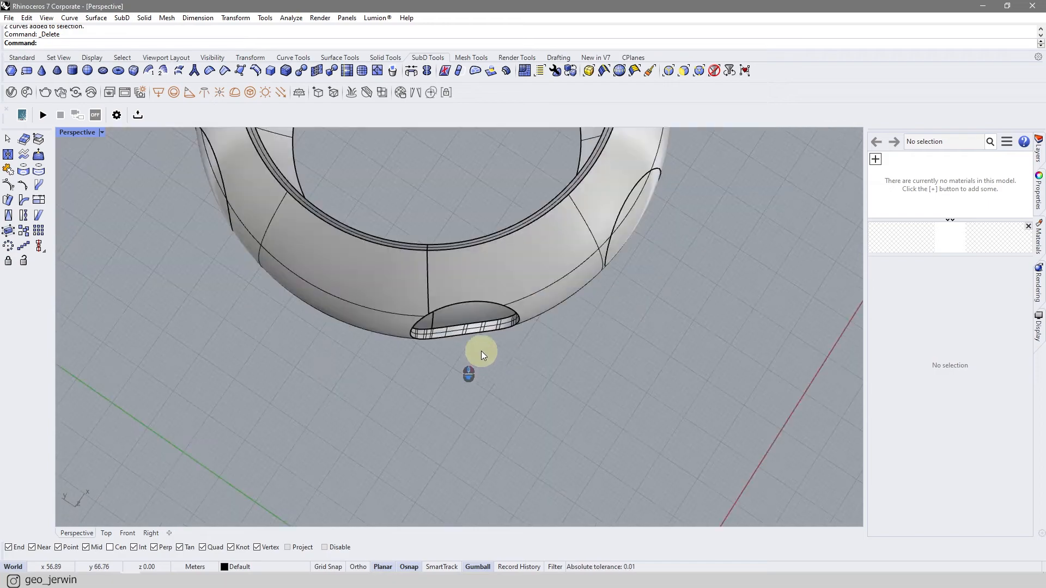
drag(455, 309, 454, 311)
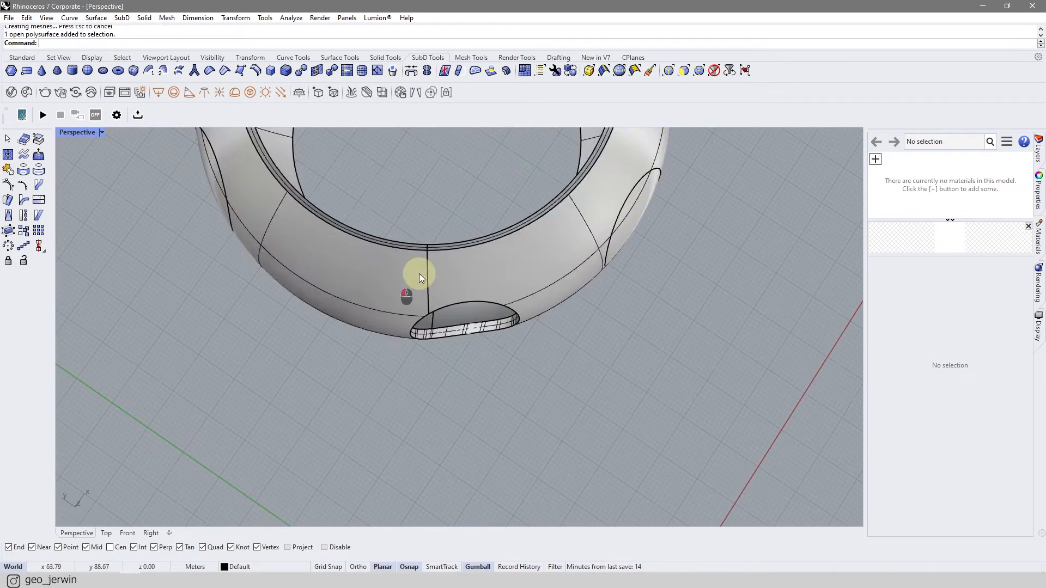
click(419, 274)
scroll(527, 292, up, 5)
right_drag(528, 292, 486, 397)
Draw a 3 by 3 m square on the ground plane and move it closer to the origin
click(304, 300)
scroll(487, 425, down, 5)
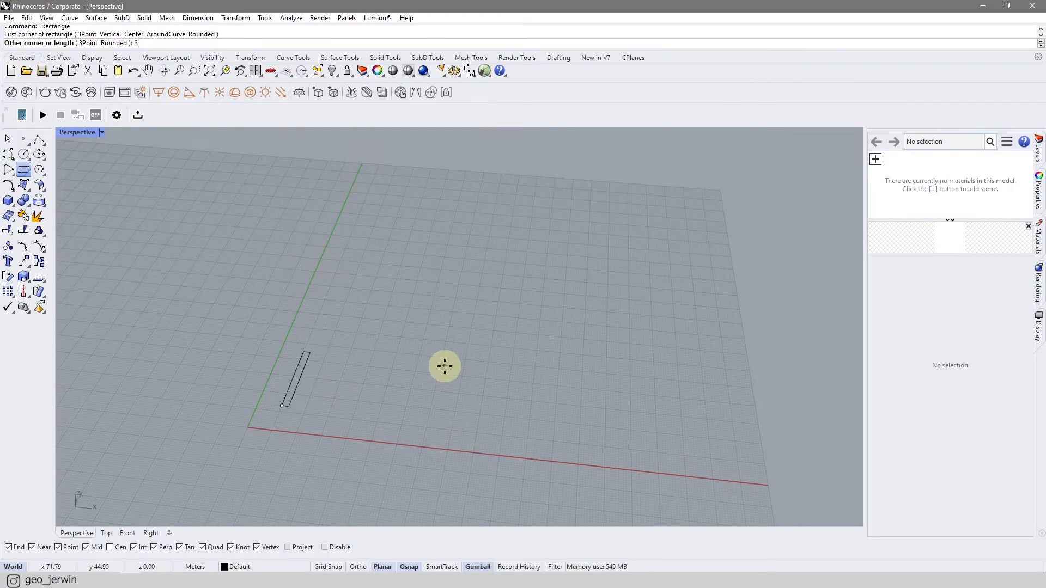
scroll(420, 311, up, 3)
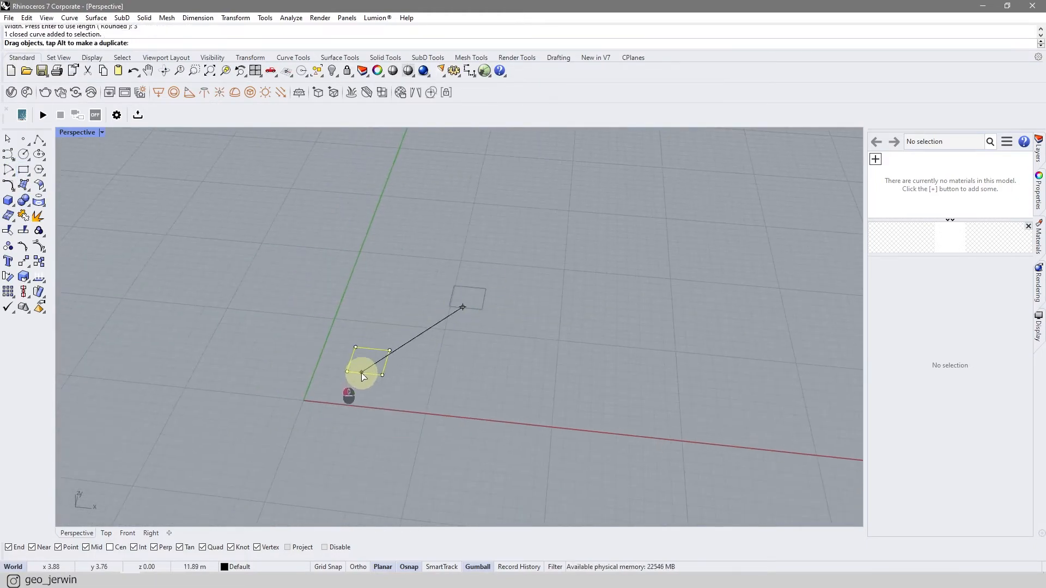
drag(363, 376, 356, 374)
Fill the square with a planar surface and extrude that surface vertically into a thin slab
text(z)
key(Return)
text(s)
key(Return)
click(626, 443)
right_drag(627, 443, 467, 389)
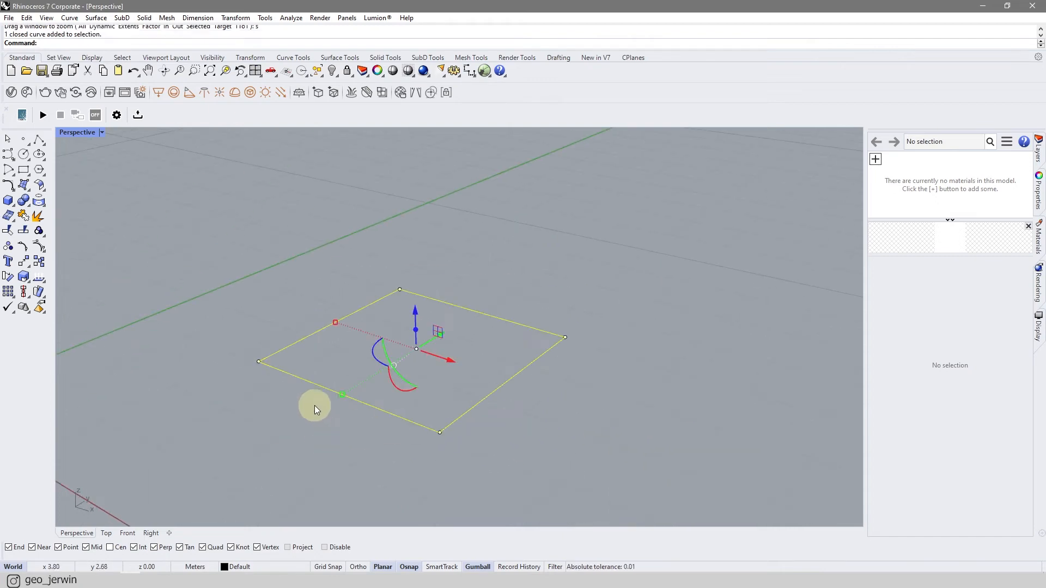
click(30, 186)
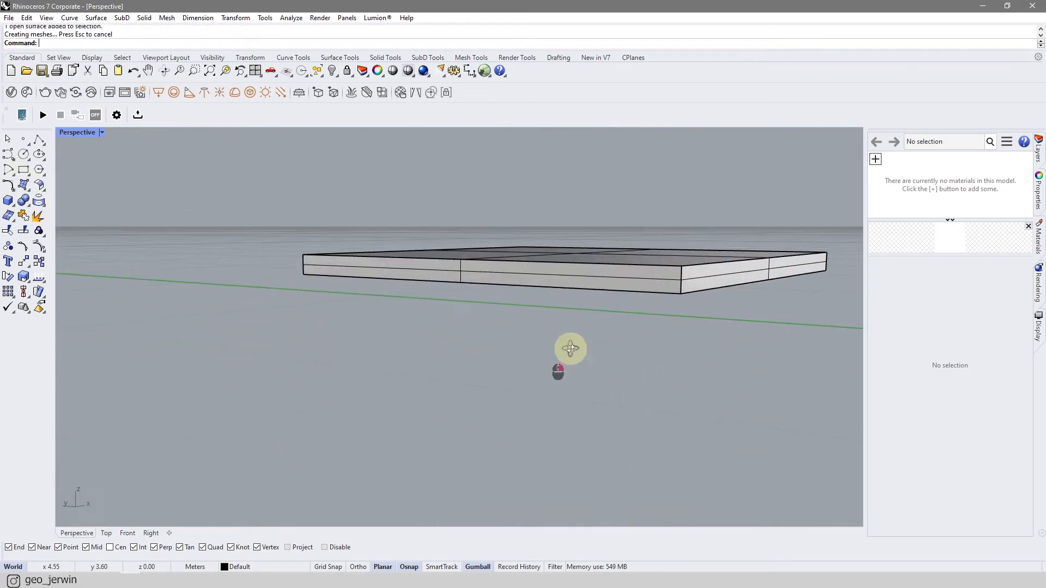
right_drag(565, 351, 546, 366)
Offset the slab's top outline 0.15 m inward and create a planar surface between the offset curve and the outer edge
click(498, 426)
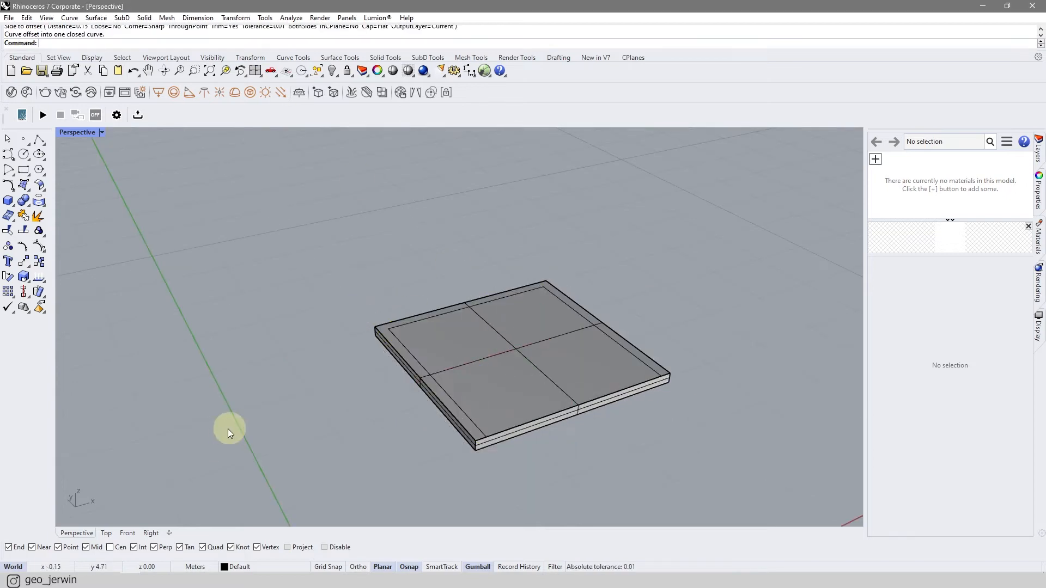
click(469, 420)
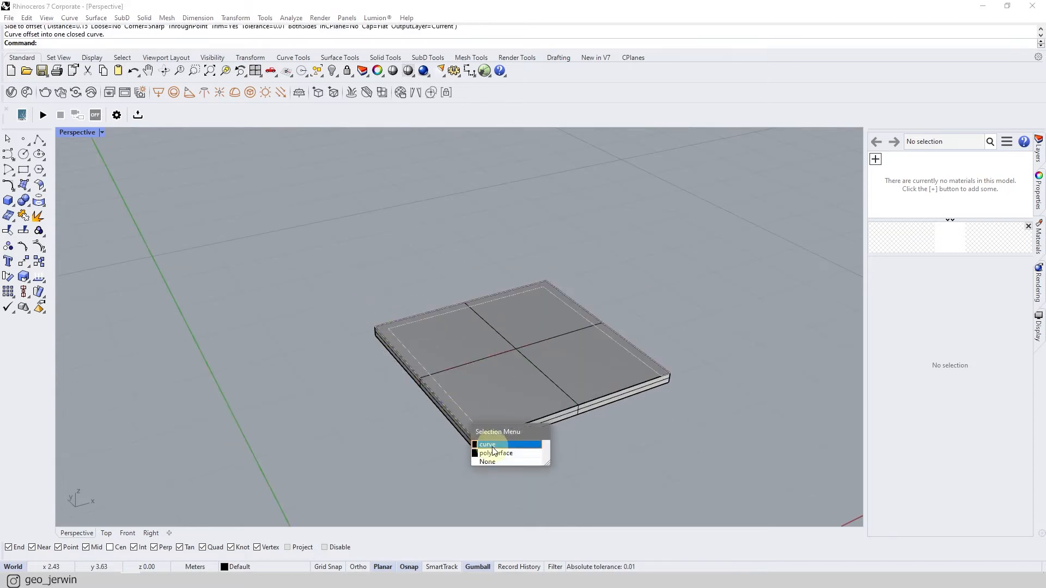
click(485, 436)
click(489, 432)
click(507, 449)
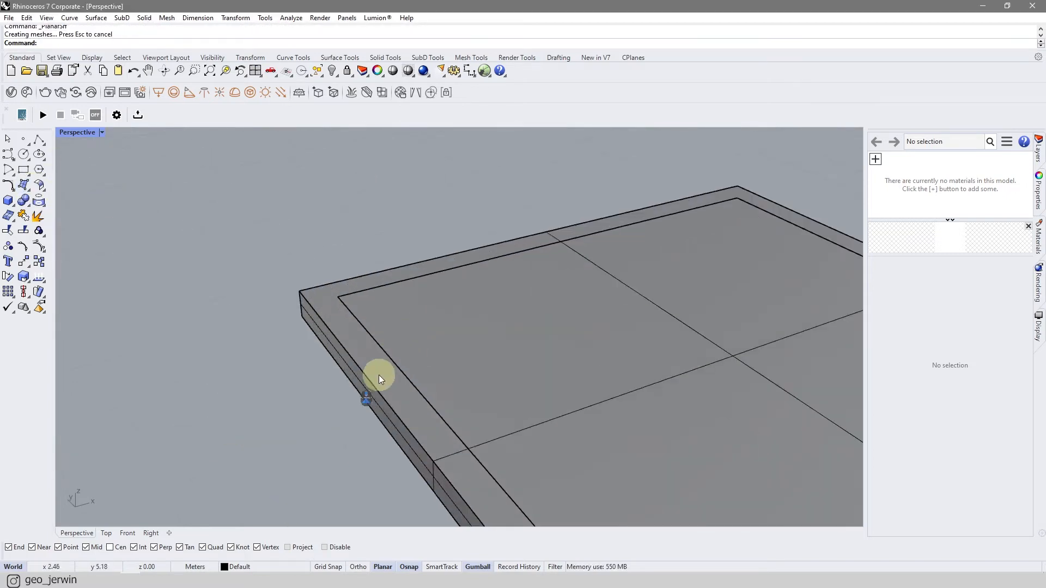
Extrude the frame-shaped surface upward into walls and copy the slab point to point onto their top as a roof
click(392, 403)
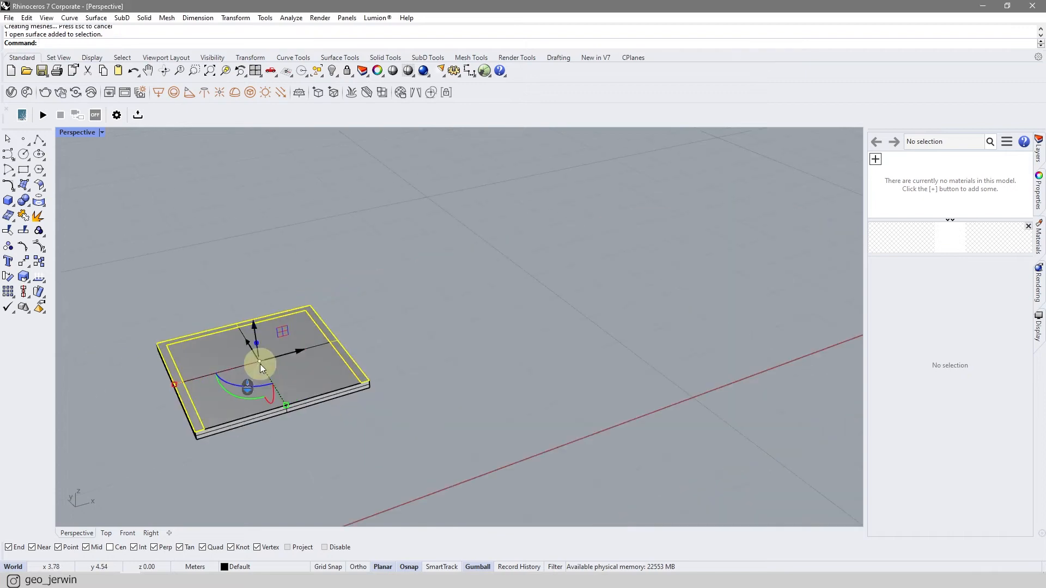
click(259, 345)
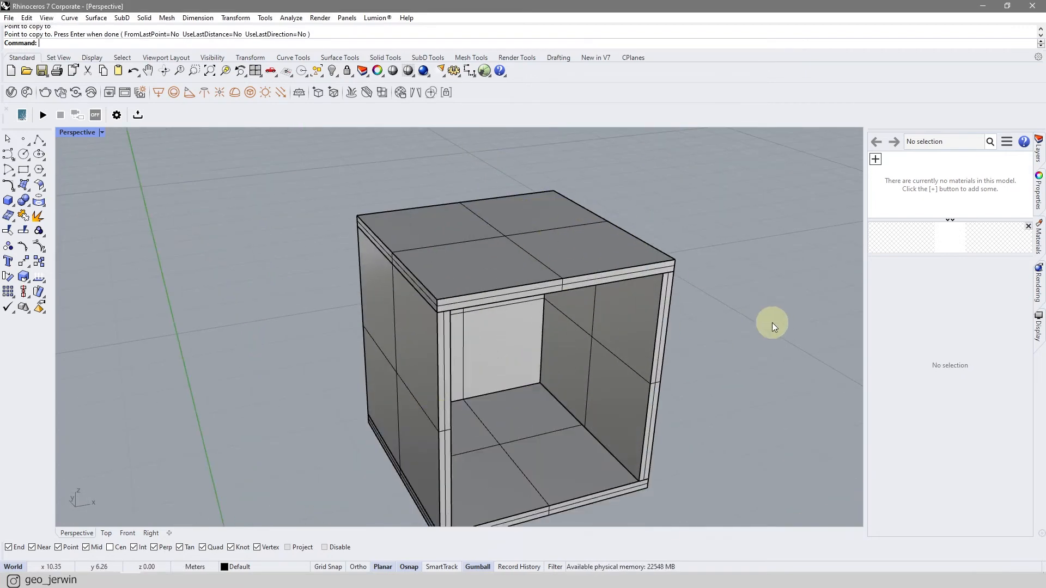
right_drag(773, 323, 528, 349)
scroll(652, 329, down, 3)
Offset the surfaces of the open-fronted box as a solid to give its walls thickness
click(479, 342)
click(490, 351)
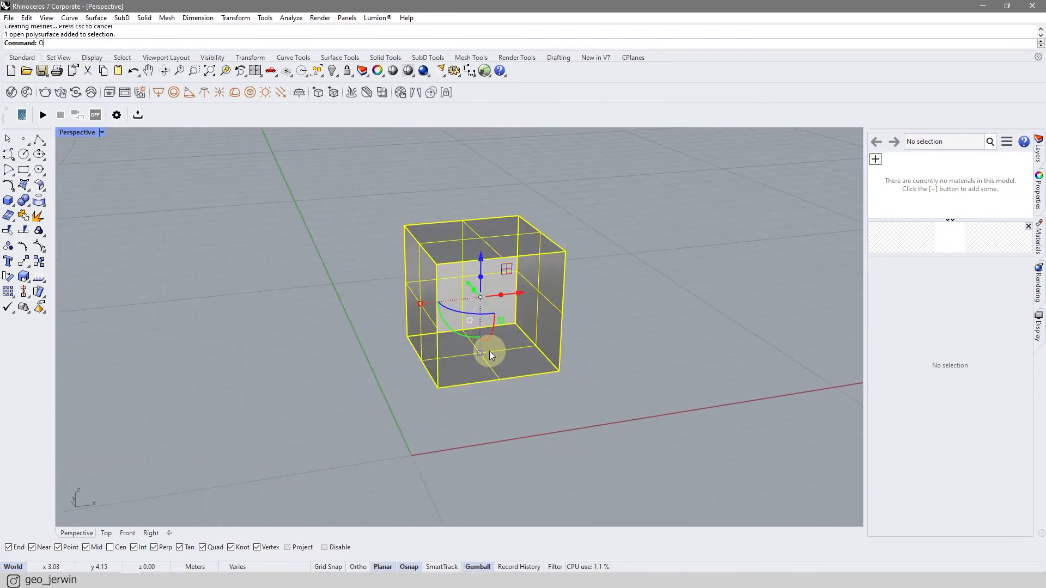
text(Offser)
click(55, 54)
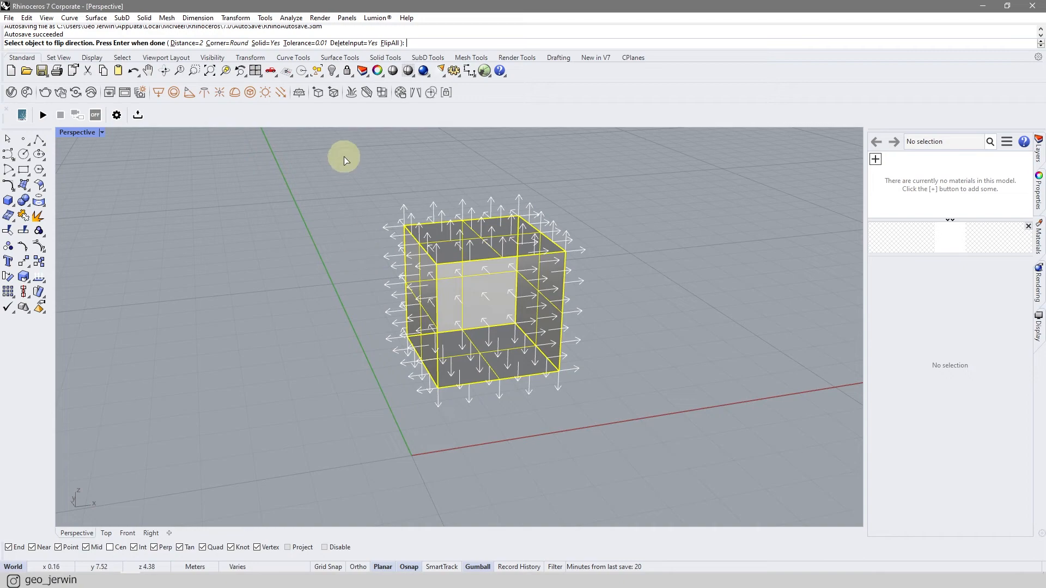
right_click(645, 233)
mouse_move(645, 233)
right_down()
mouse_move(444, 315)
mouse_move(460, 351)
mouse_move(295, 340)
mouse_move(521, 358)
right_up()
scroll(470, 315, down, 5)
right_drag(469, 316, 490, 305)
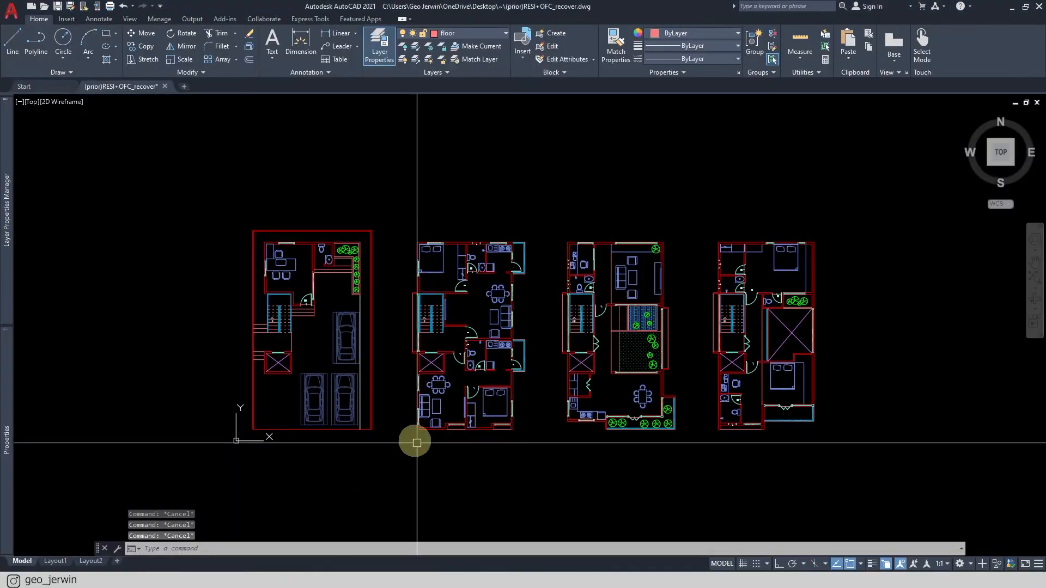
Switch to the floor plan drawing in AutoCAD and examine the wall outlines beside the staircase up close
scroll(416, 306, up, 10)
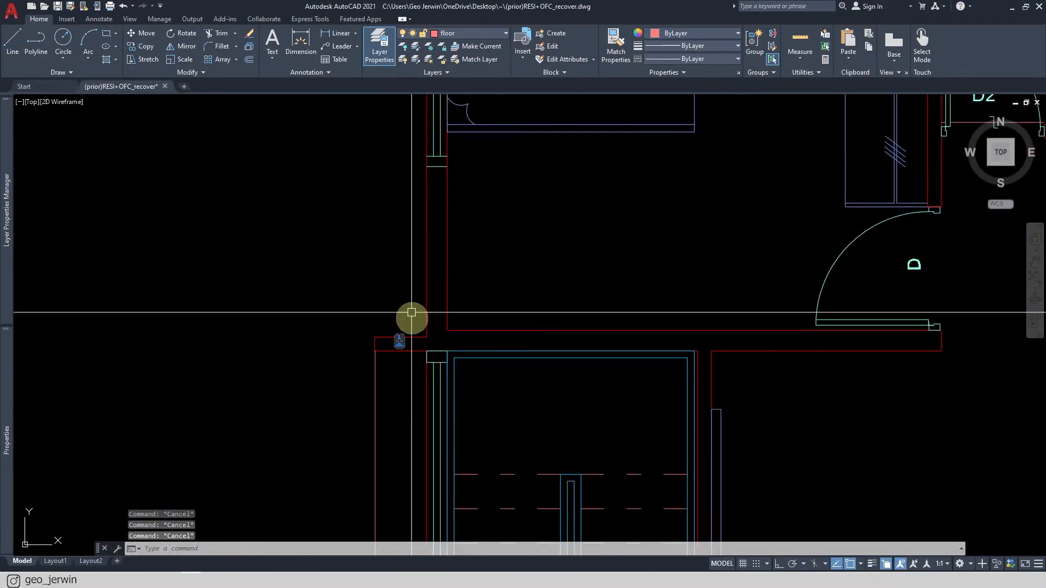
scroll(419, 347, up, 4)
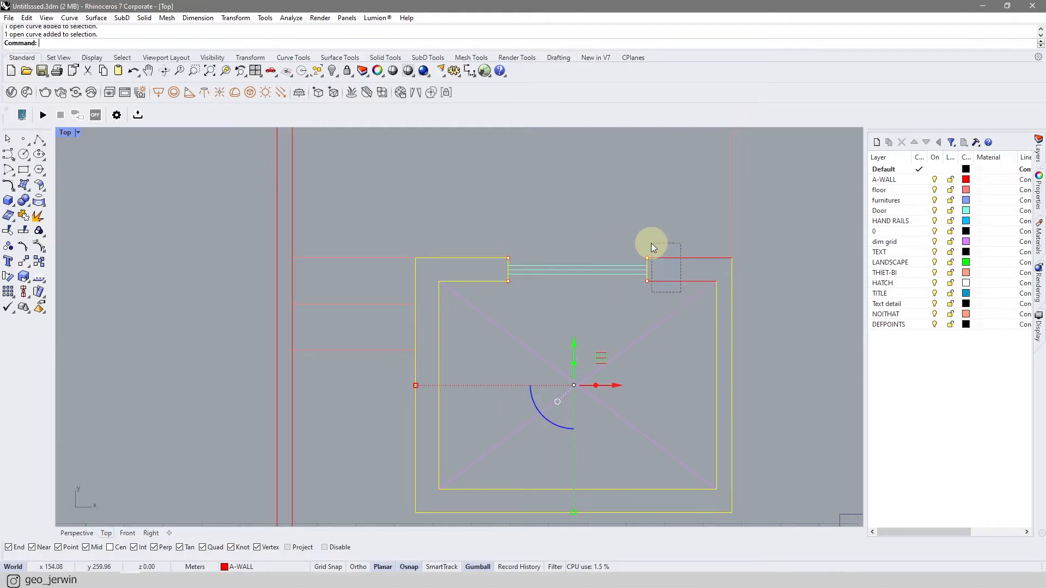
Switch to Rhino and create a planar surface from the lift shaft's wall outlines in the imported first floor plan
scroll(86, 188, up, 3)
click(30, 190)
click(510, 311)
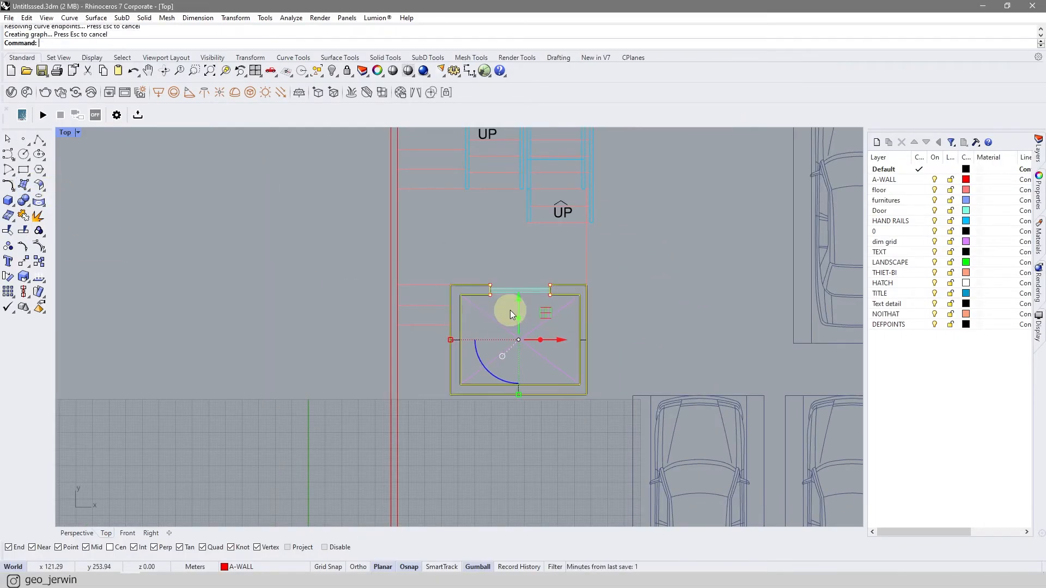
Set the display mode to Shaded and switch to the Perspective view
click(69, 135)
click(109, 289)
click(66, 533)
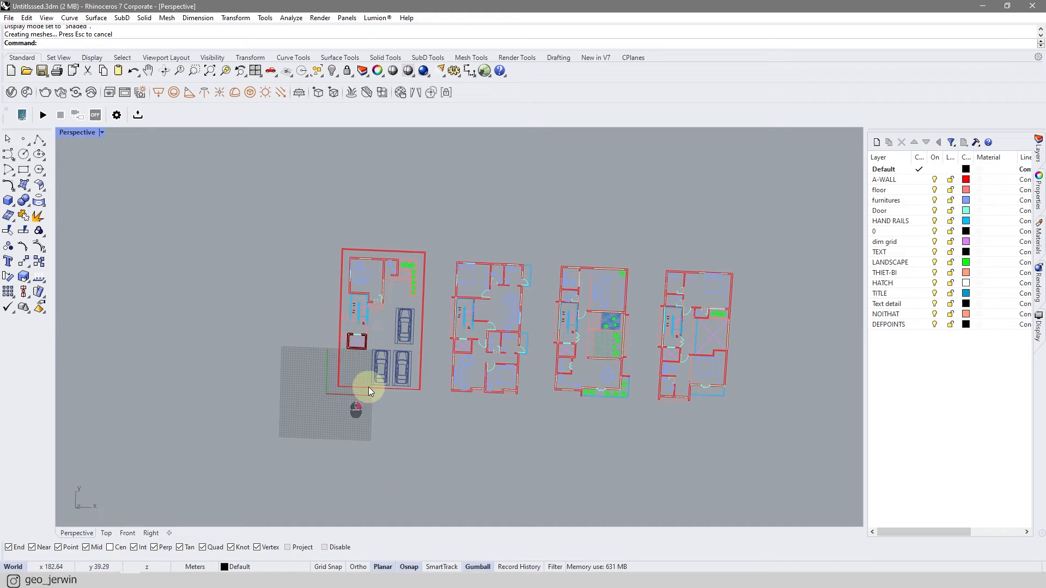
Hide all imported layers except A-WALL and fill the upper room's wall outlines in the first plan with planar surfaces
scroll(369, 384, up, 5)
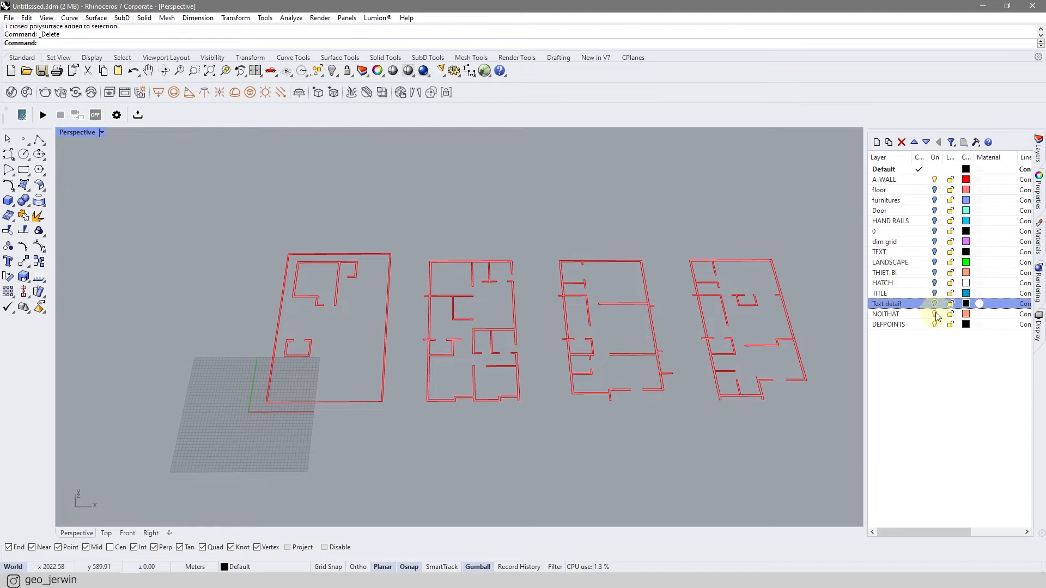
scroll(414, 210, up, 3)
drag(471, 384, 280, 220)
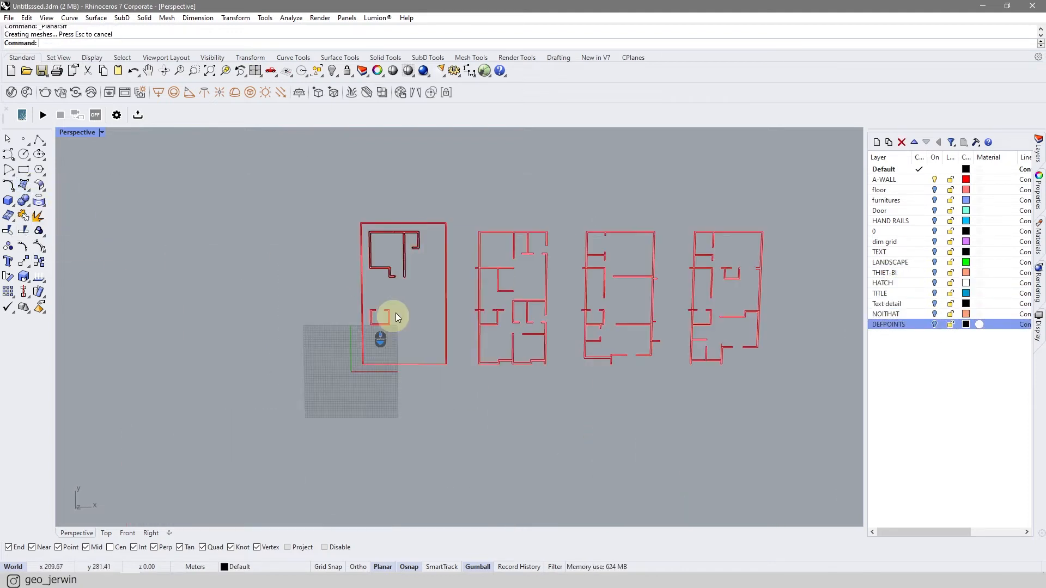
Fill the lift shaft and second plan's wall outlines with planar surfaces, and extrude the wall surfaces of both plans upward
scroll(374, 316, up, 5)
drag(373, 315, 338, 299)
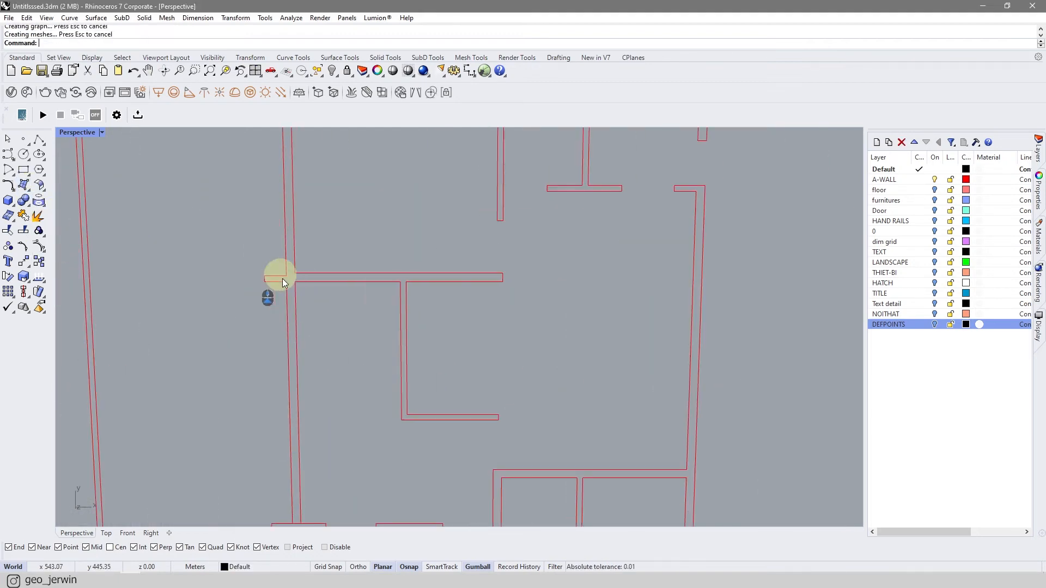
drag(434, 148, 663, 467)
scroll(197, 332, up, 6)
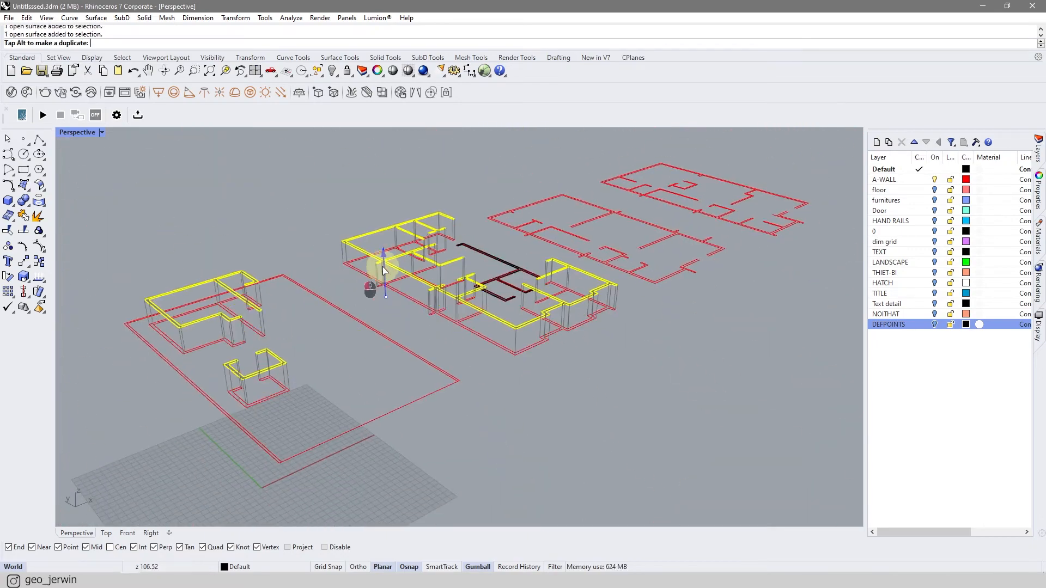
right_drag(369, 275, 554, 415)
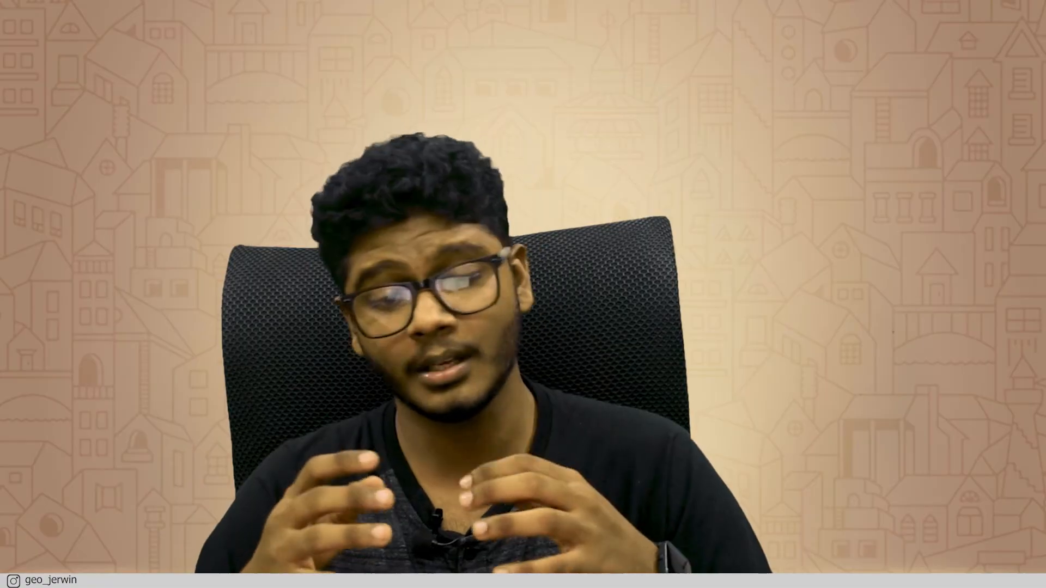